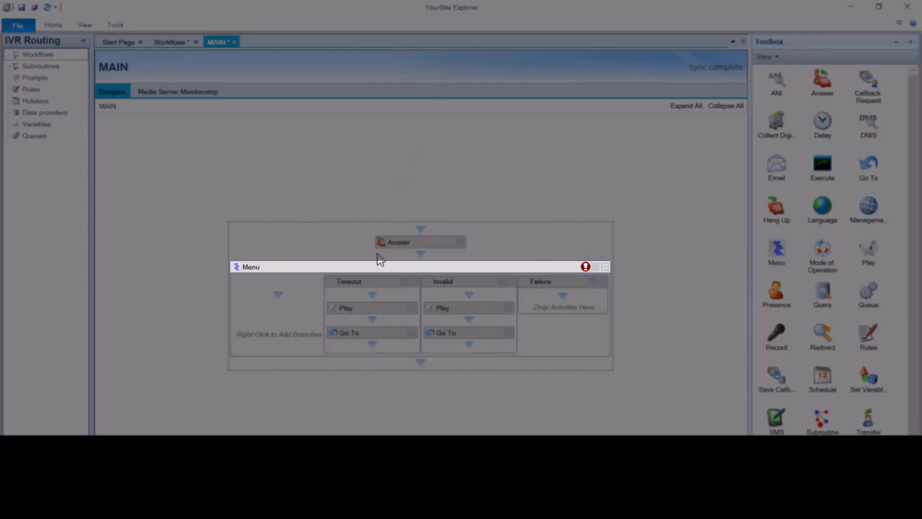
{"action": "right_click", "coordinate": [376, 270]}
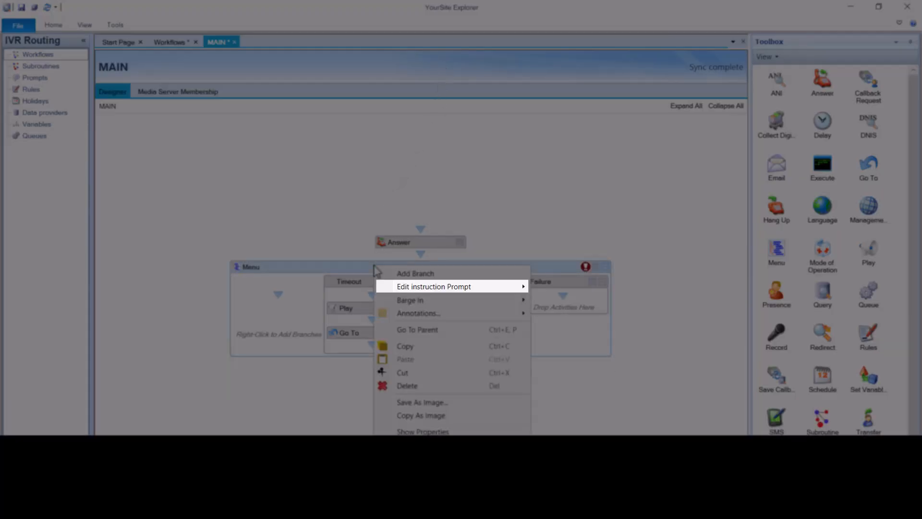
{"action": "mouse_move", "coordinate": [480, 292]}
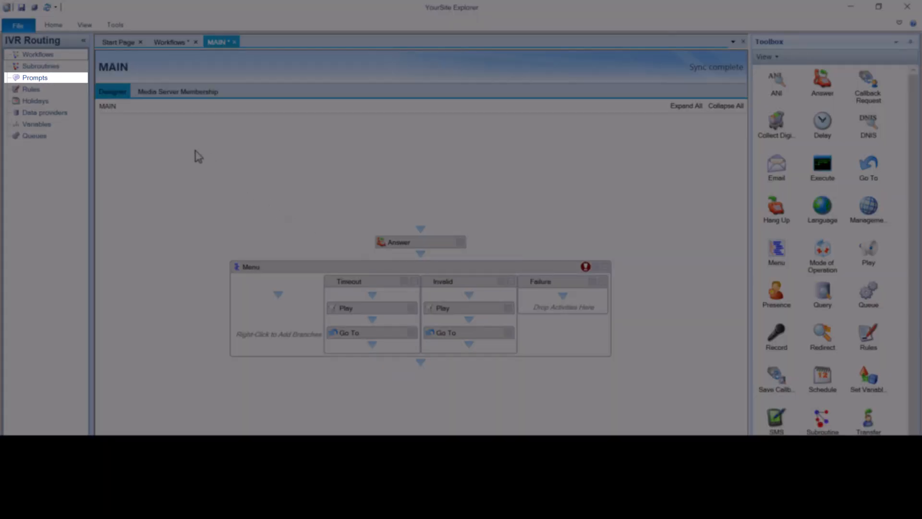
Create a new custom prompt named Main Menu in the IVR prompts list
{"action": "left_click", "coordinate": [64, 84]}
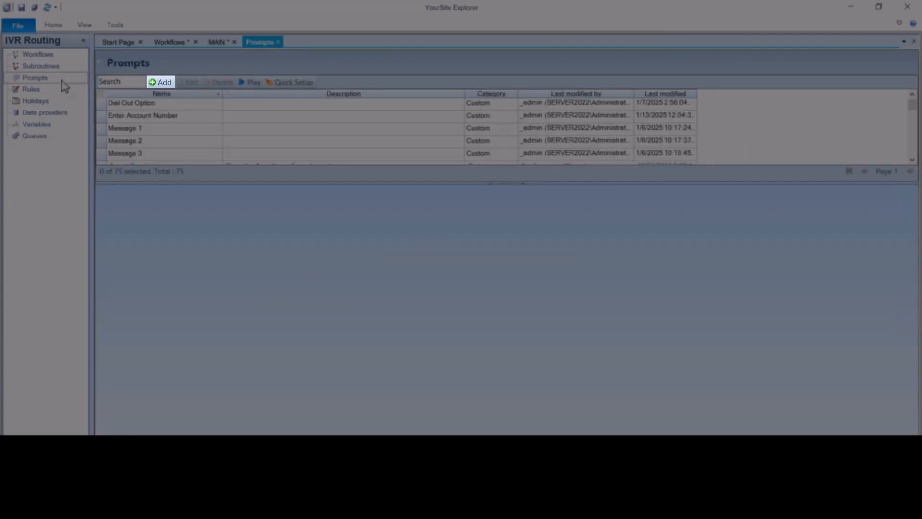
{"action": "left_click", "coordinate": [161, 83]}
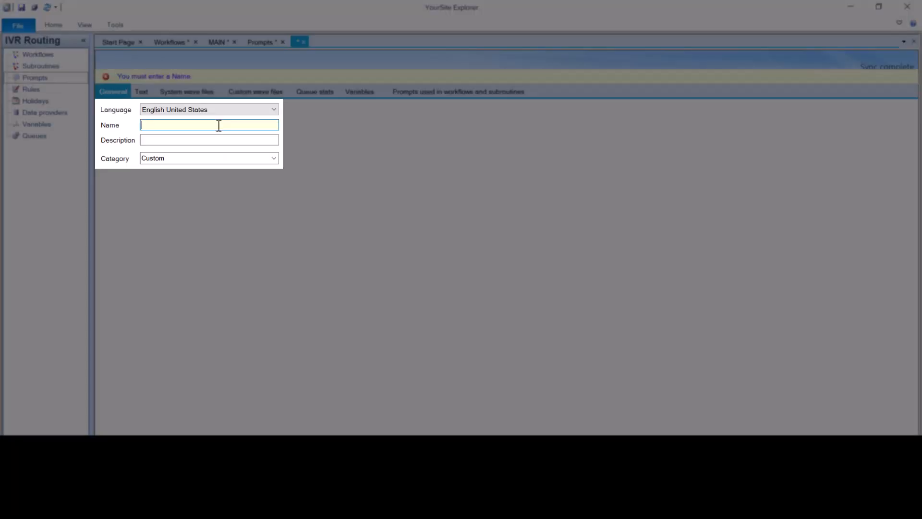
{"action": "type", "text": "Main Menu"}
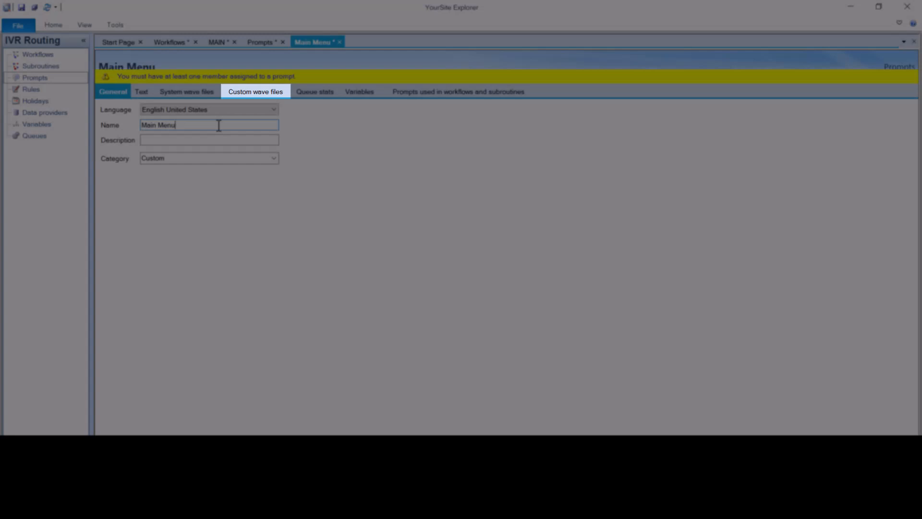
Show the prompt's custom wave files and examine the IVR Media\Custom\en-US folder in File Explorer
{"action": "left_click", "coordinate": [248, 95]}
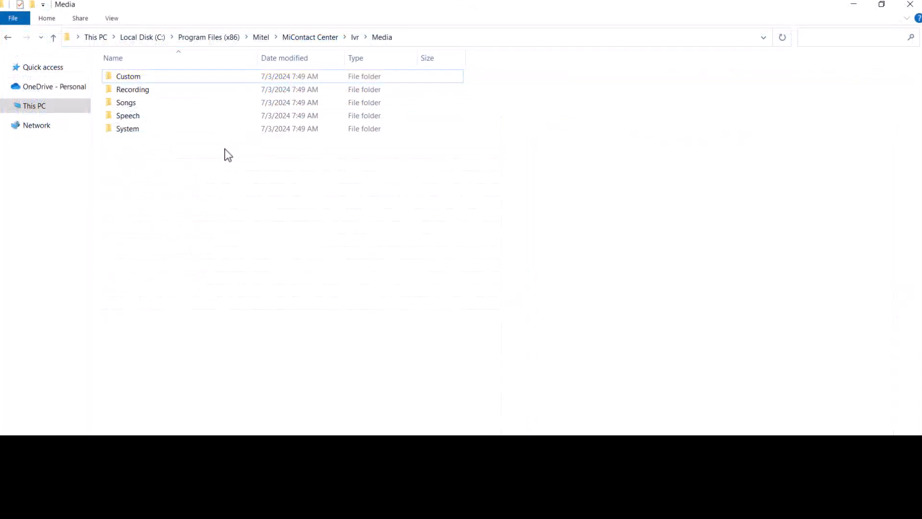
{"action": "double_click", "coordinate": [229, 77]}
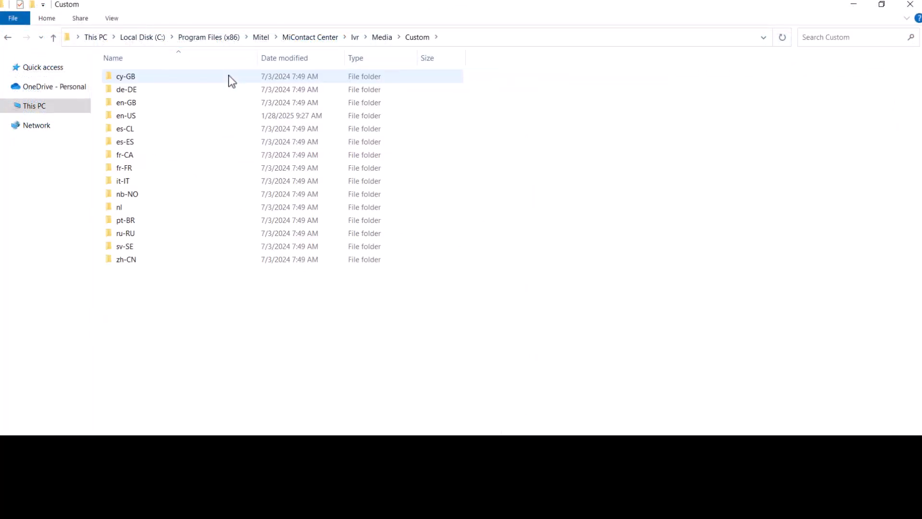
{"action": "double_click", "coordinate": [220, 121]}
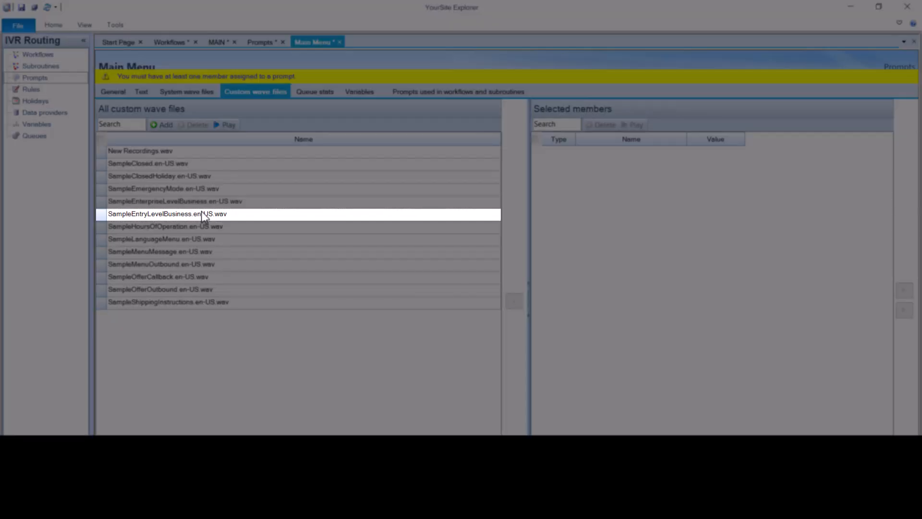
Add SampleEntryLevelBusiness.en-US.wav, SampleHoursOfOperation.en-US.wav and SampleMenuMessage.en-US.wav to the Main Menu prompt's selected members in YourSite Explorer
{"action": "double_click", "coordinate": [205, 216]}
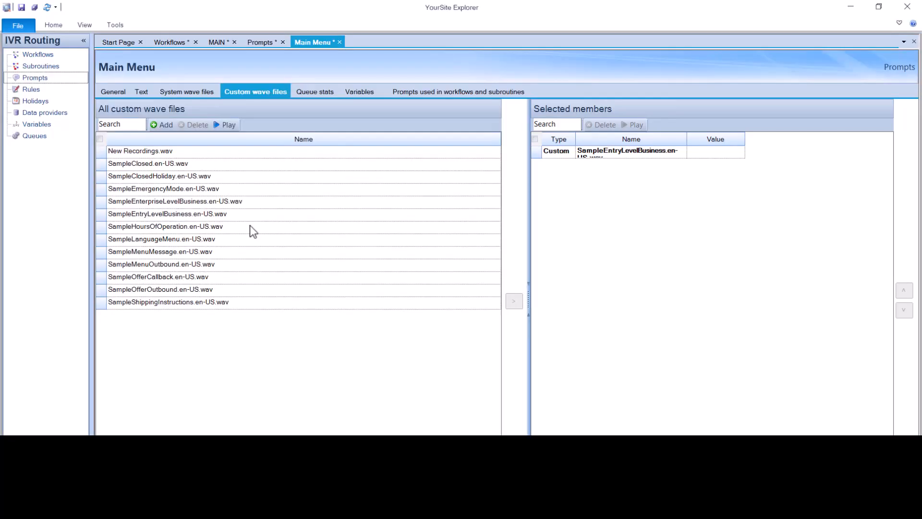
{"action": "double_click", "coordinate": [250, 226]}
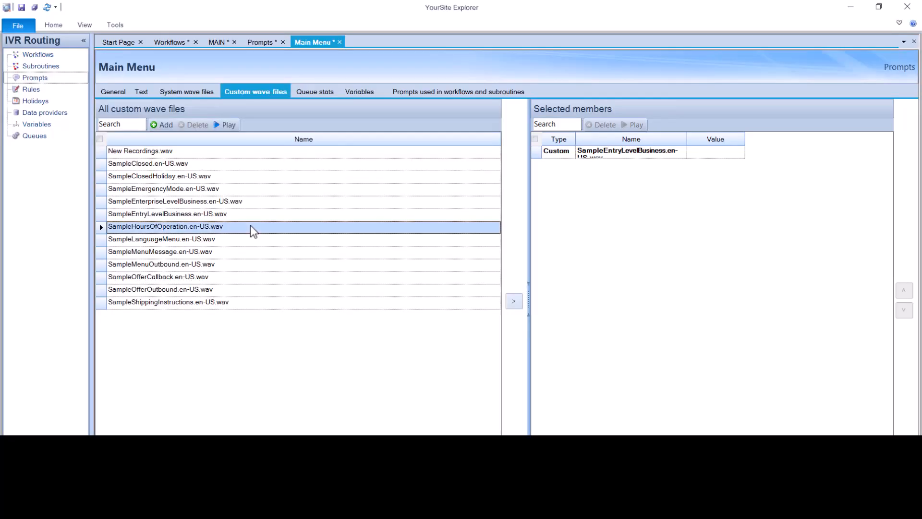
{"action": "double_click", "coordinate": [254, 253]}
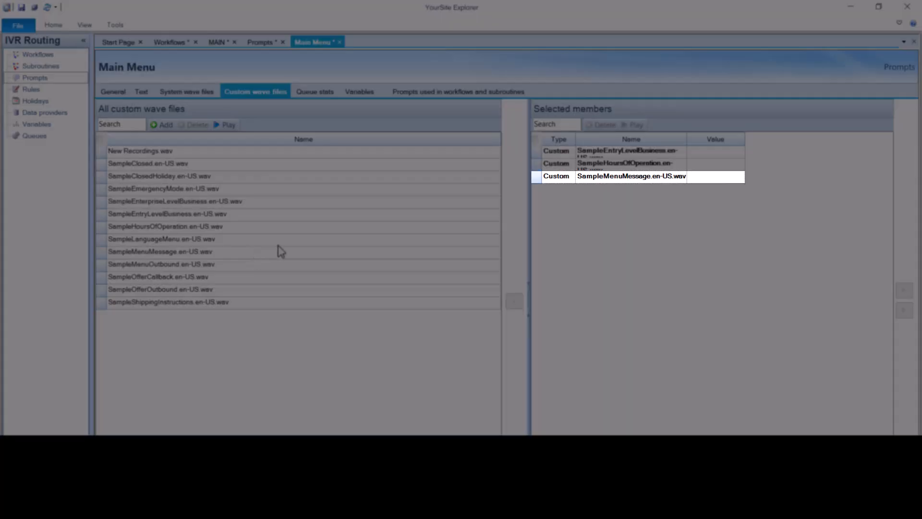
Move SampleMenuMessage.en-US.wav to first place among the selected members and save the Main Menu prompt
{"action": "left_click", "coordinate": [623, 177]}
{"action": "left_click", "coordinate": [903, 291]}
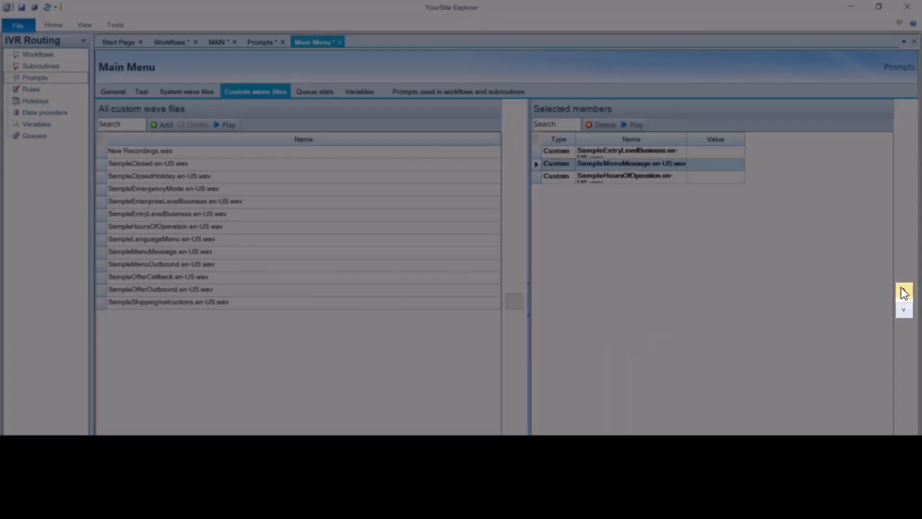
{"action": "left_click", "coordinate": [904, 292]}
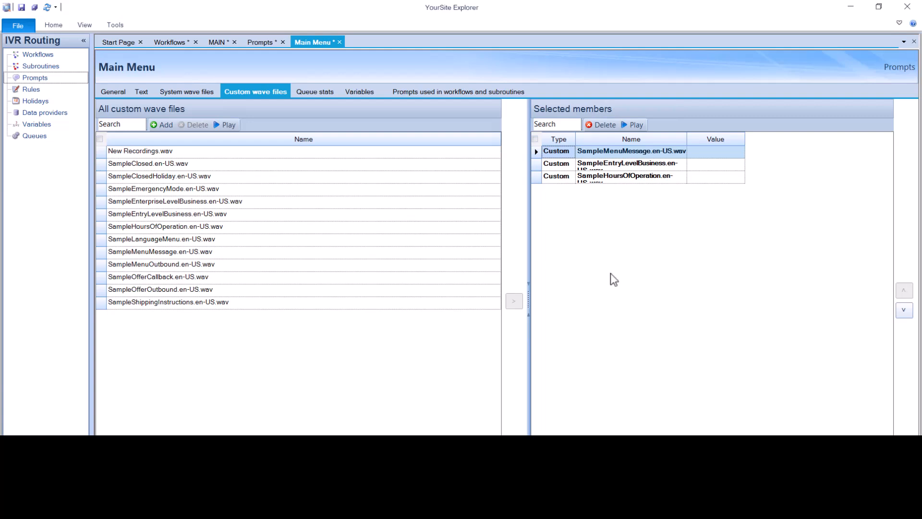
{"action": "left_click", "coordinate": [21, 7]}
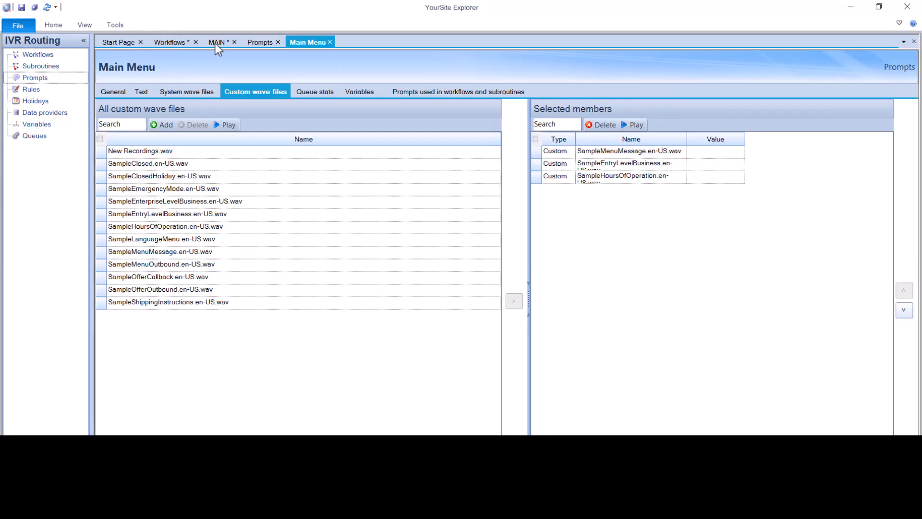
Assign the existing Main Menu prompt as the instruction prompt of the Menu activity in the MAIN workflow
{"action": "left_click", "coordinate": [215, 43]}
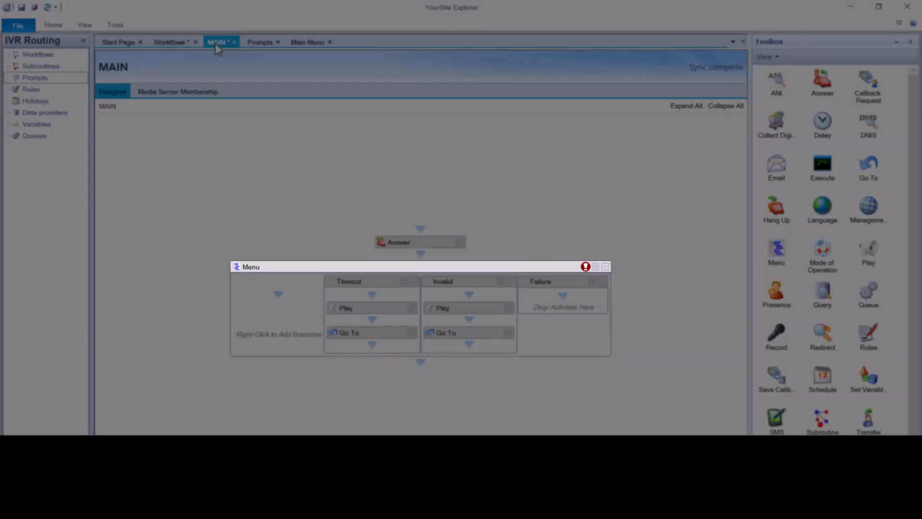
{"action": "right_click", "coordinate": [287, 268]}
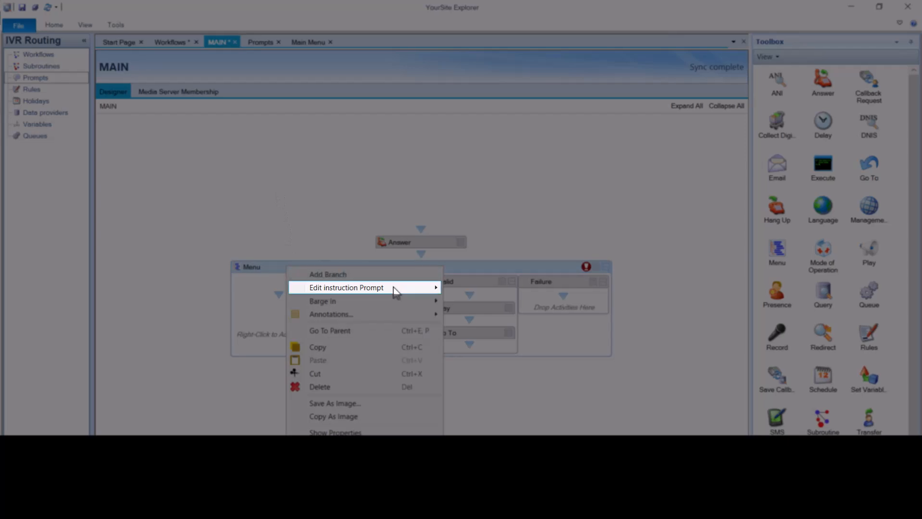
{"action": "mouse_move", "coordinate": [395, 291]}
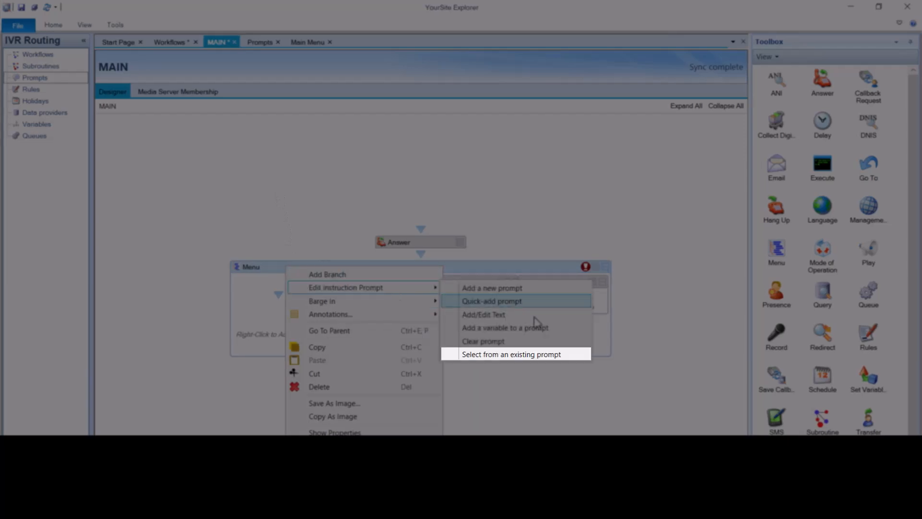
{"action": "left_click", "coordinate": [569, 356]}
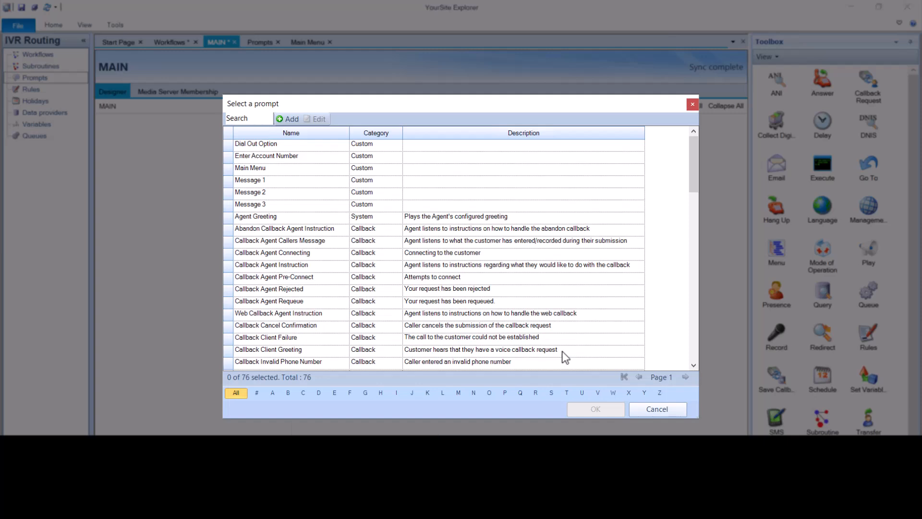
{"action": "left_click", "coordinate": [342, 134]}
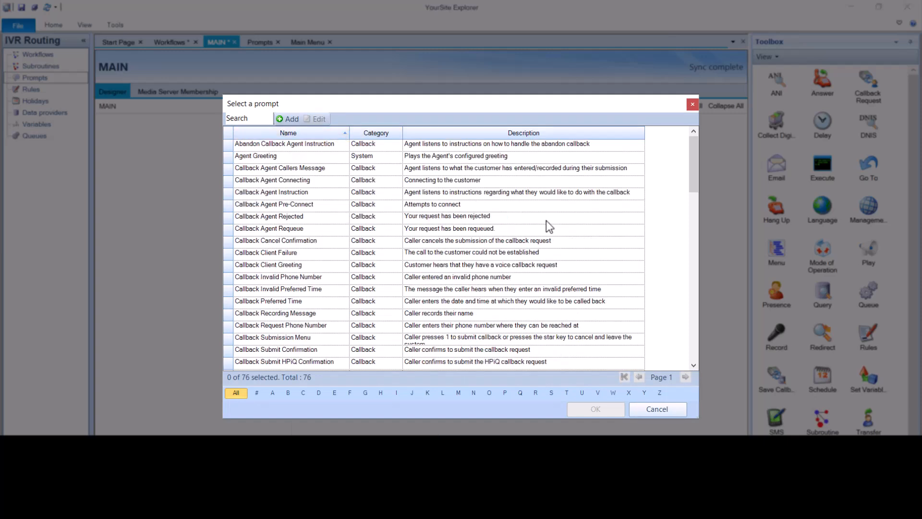
{"action": "scroll", "coordinate": [546, 221], "scroll_direction": "down", "scroll_amount": 10}
{"action": "left_click", "coordinate": [447, 256]}
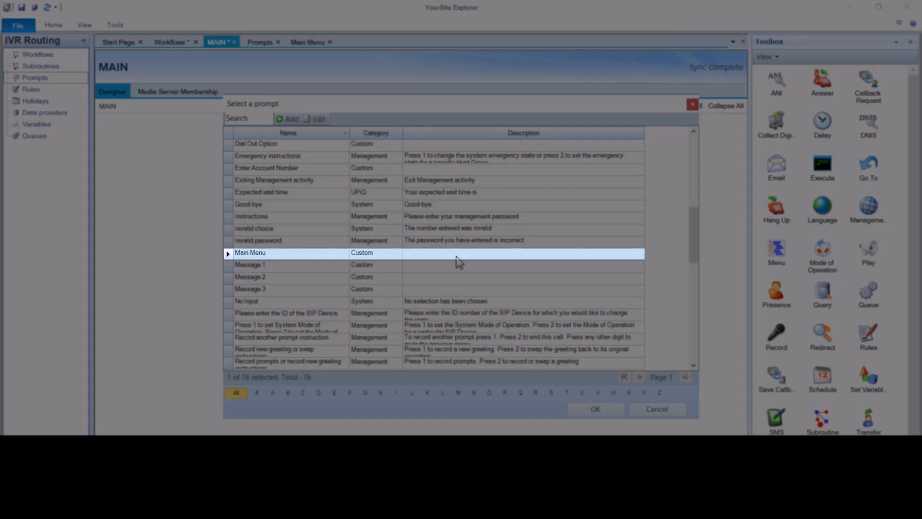
{"action": "left_click", "coordinate": [592, 412]}
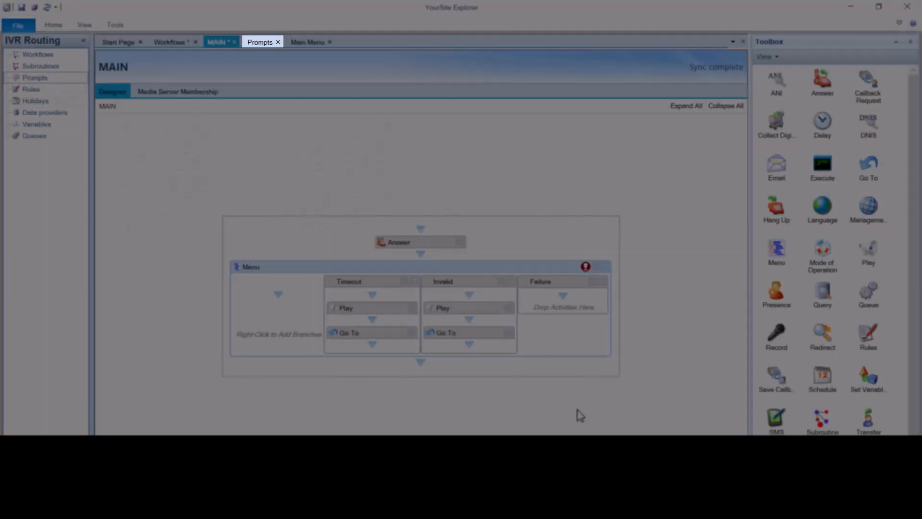
{"action": "left_click", "coordinate": [260, 44]}
{"action": "left_click", "coordinate": [166, 83]}
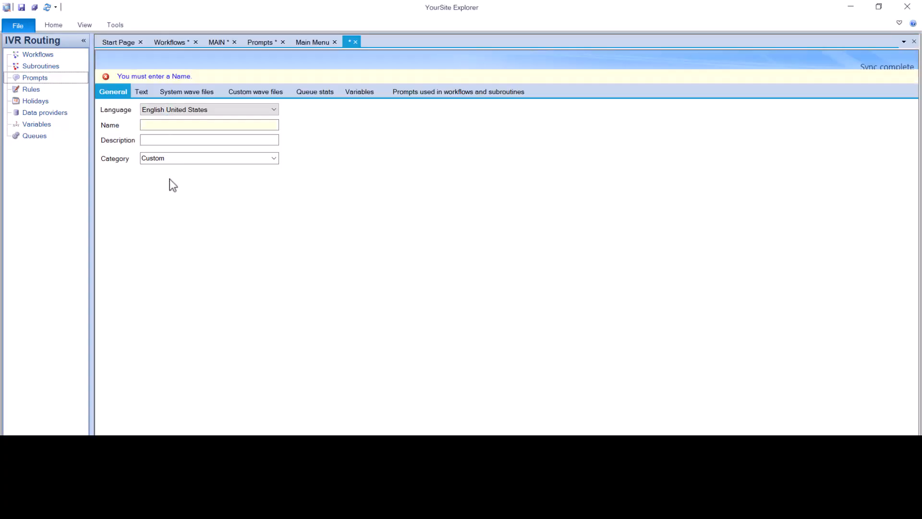
{"action": "left_click", "coordinate": [271, 94]}
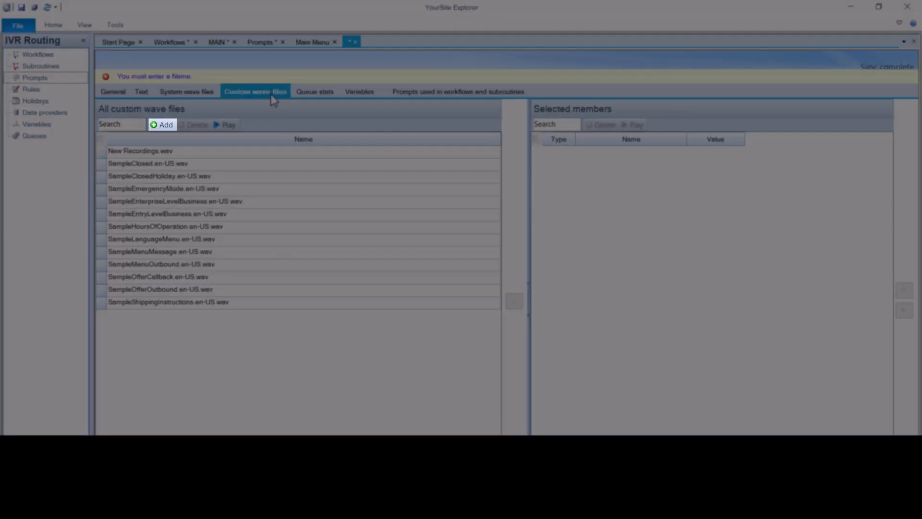
{"action": "left_click", "coordinate": [163, 125]}
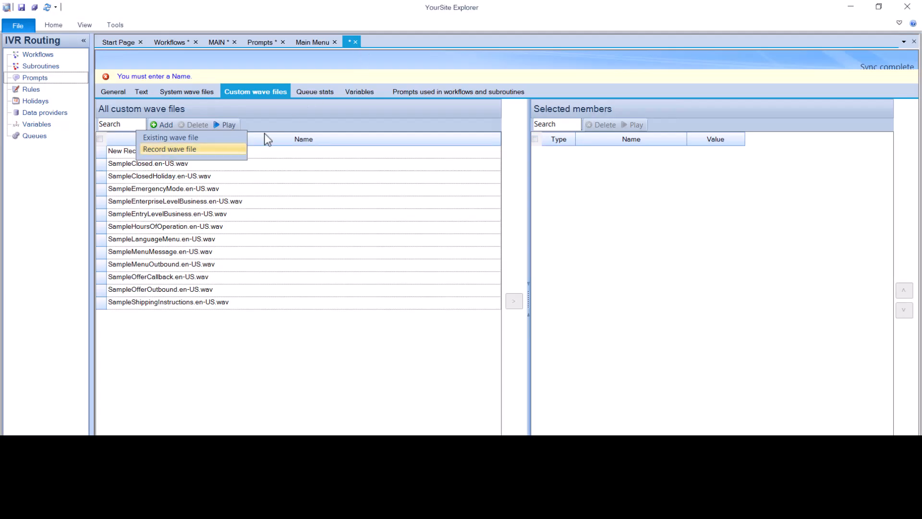
{"action": "left_click", "coordinate": [356, 42]}
{"action": "left_click", "coordinate": [460, 307]}
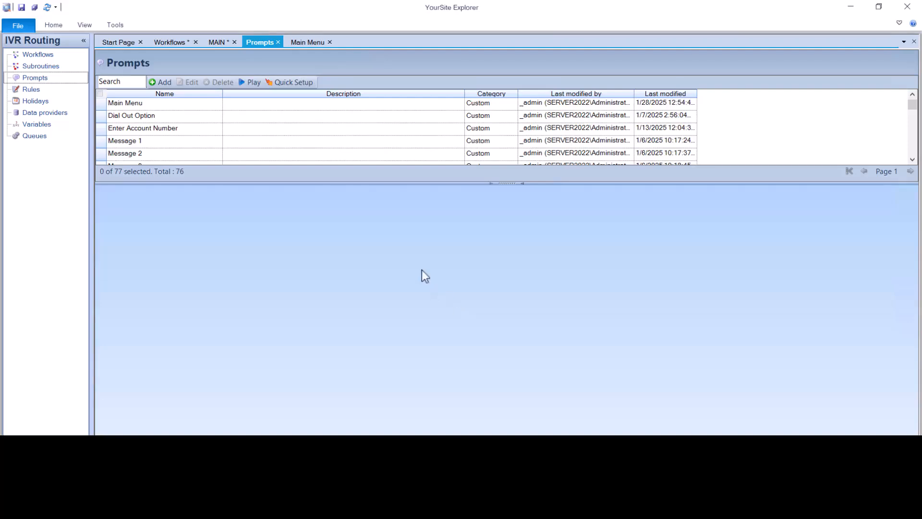
Add a Record activity between Answer and Menu in the MAIN workflow and set its output name to New Recording
{"action": "left_click", "coordinate": [224, 42]}
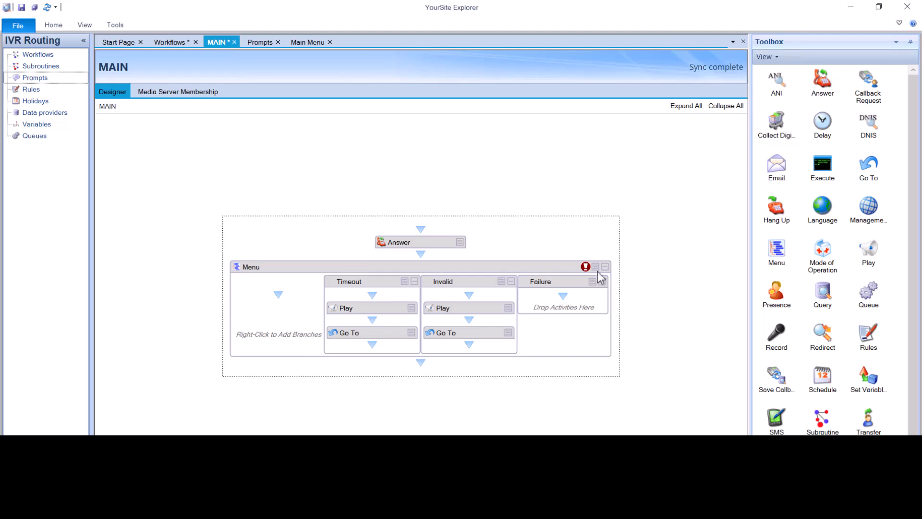
{"action": "left_click_drag", "start_coordinate": [778, 341], "coordinate": [426, 261]}
{"action": "right_click", "coordinate": [400, 185]}
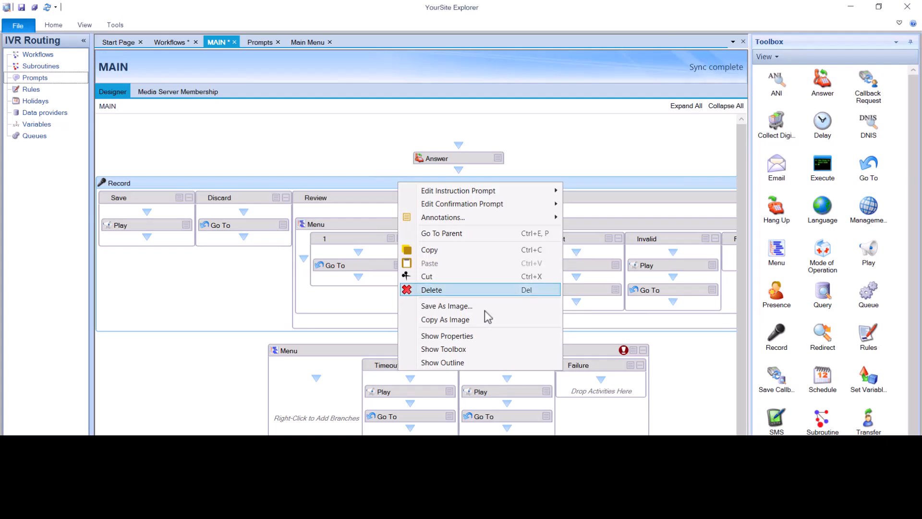
{"action": "left_click", "coordinate": [486, 339]}
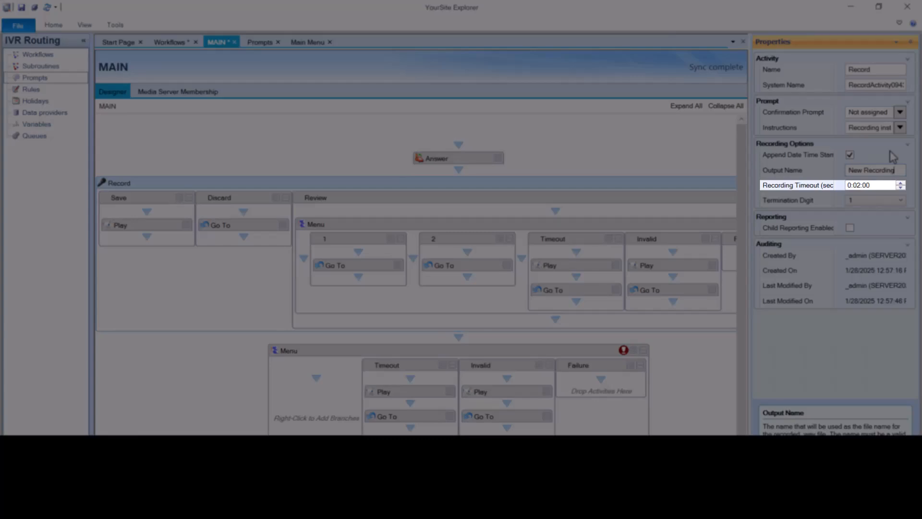
{"action": "key", "text": "Tab"}
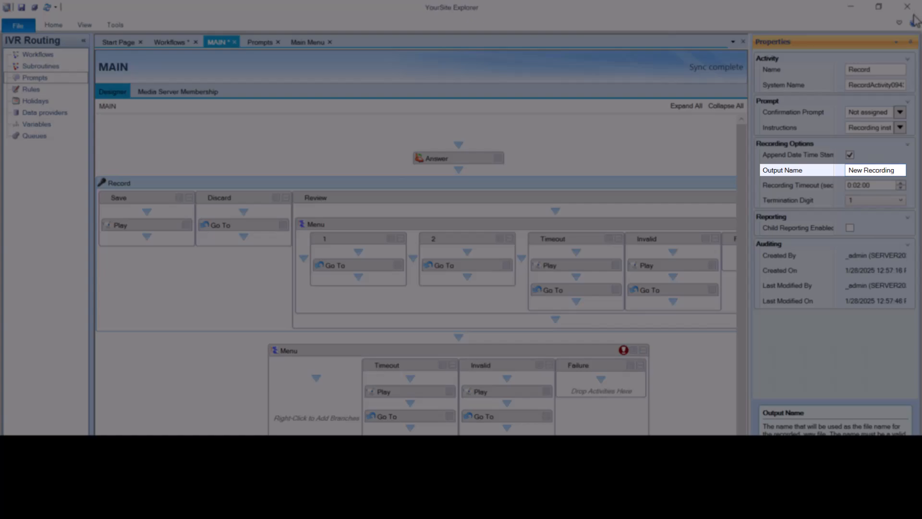
In File Explorer, copy the New Recording wave file from Media\Recording\en-US into the Media\Custom\en-US folder
{"action": "double_click", "coordinate": [246, 88]}
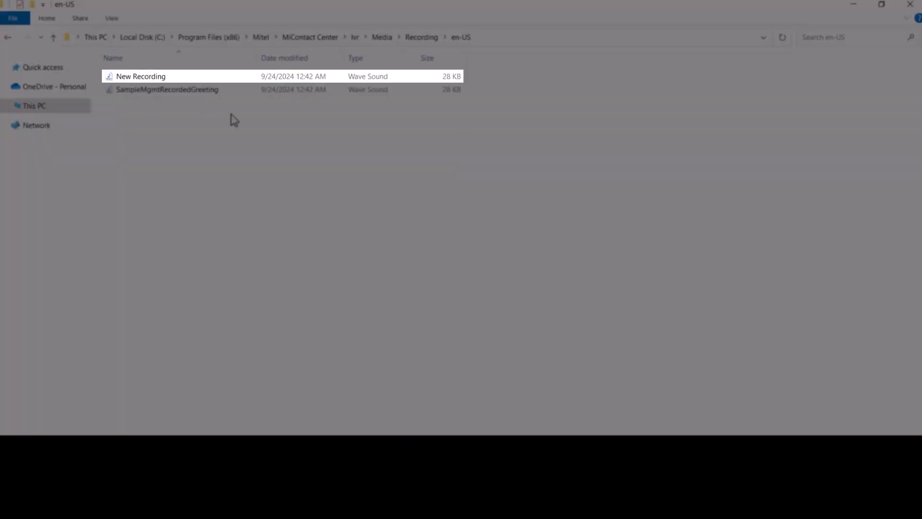
{"action": "left_click", "coordinate": [165, 82]}
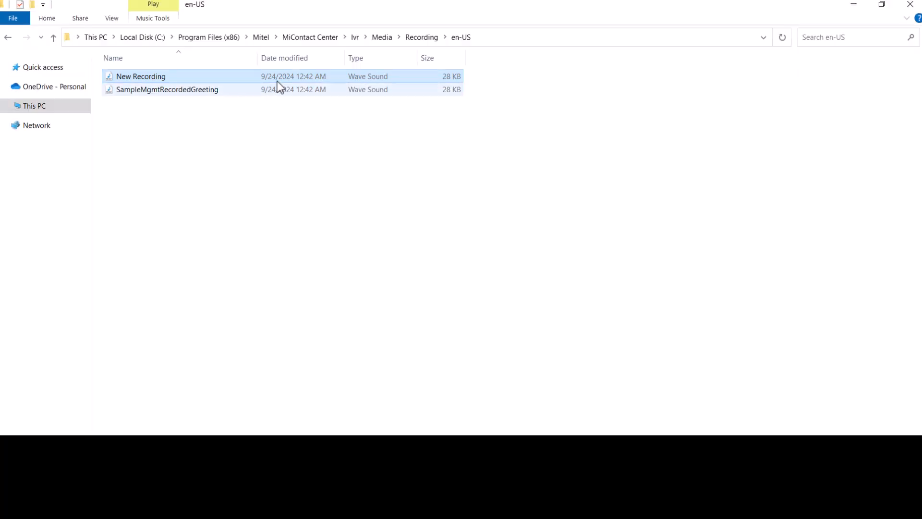
{"action": "left_click", "coordinate": [377, 37]}
{"action": "double_click", "coordinate": [235, 77]}
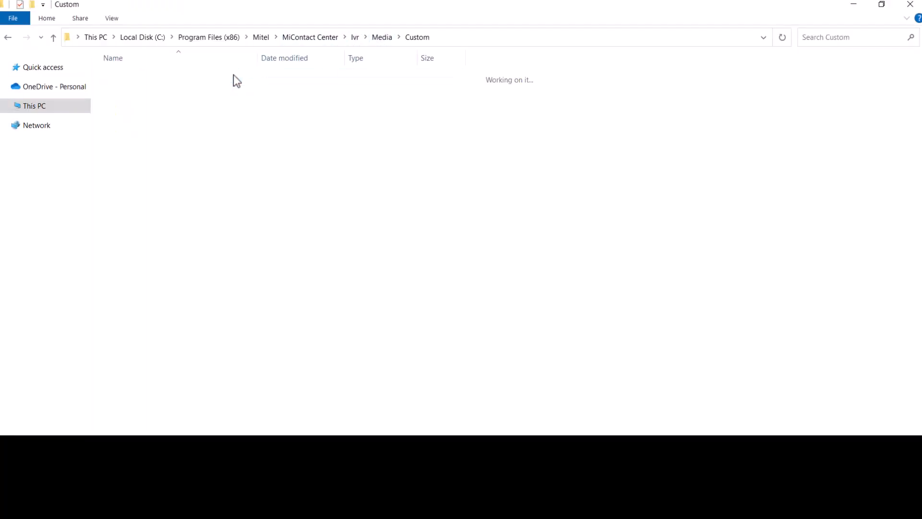
{"action": "double_click", "coordinate": [222, 115]}
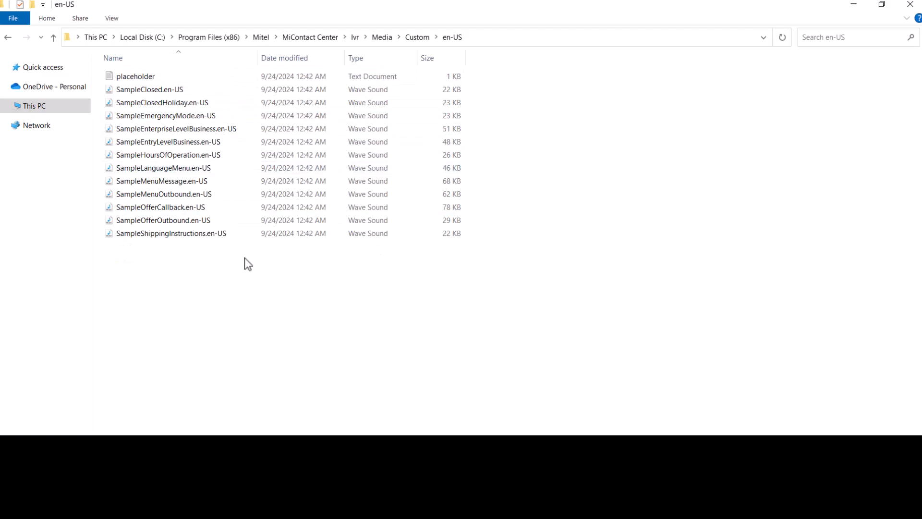
{"action": "key", "text": "ctrl+v"}
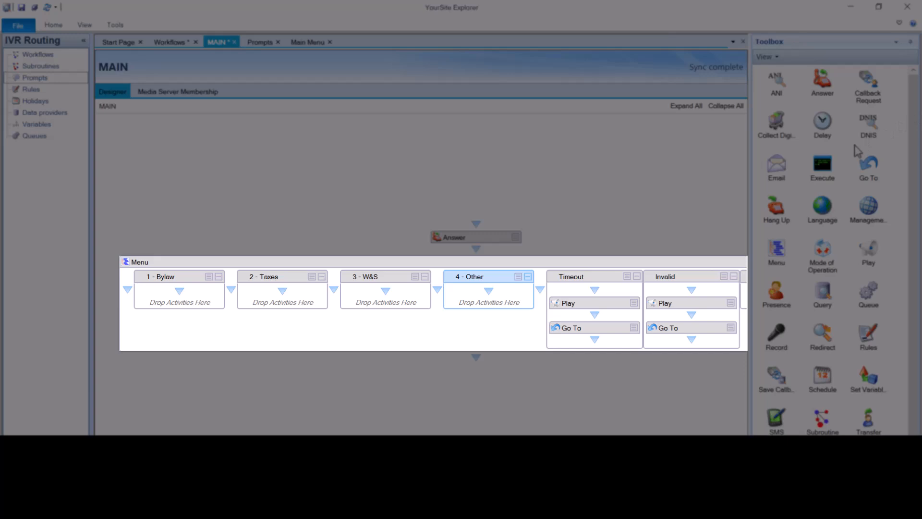
Add a second Menu activity between Answer and the existing Menu in the MAIN workflow in YourSite Explorer
{"action": "left_click", "coordinate": [777, 255]}
{"action": "left_click_drag", "start_coordinate": [777, 255], "coordinate": [469, 252]}
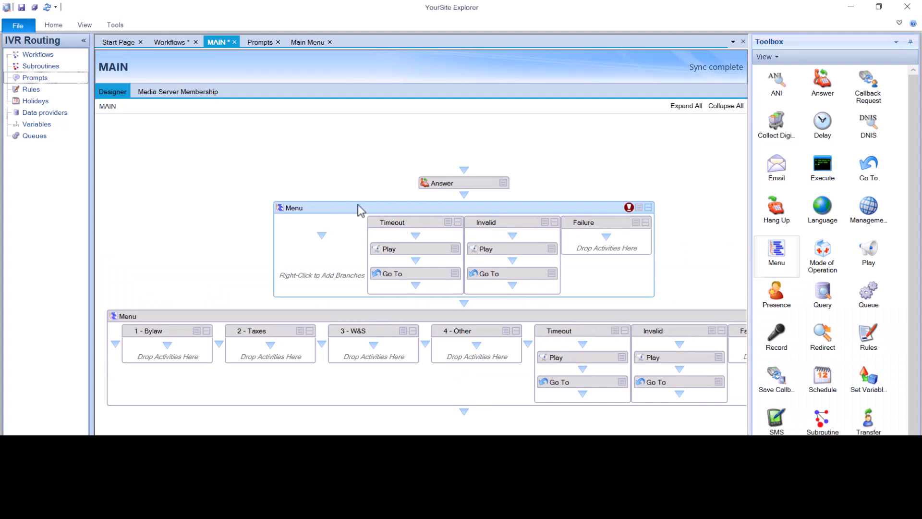
Add branches 1 and 2 to the new Menu activity directly below Answer in the MAIN workflow
{"action": "right_click", "coordinate": [359, 208]}
{"action": "left_click", "coordinate": [371, 213]}
{"action": "left_click", "coordinate": [359, 114]}
{"action": "type", "text": "1"}
{"action": "key", "text": "Return"}
{"action": "type", "text": "2"}
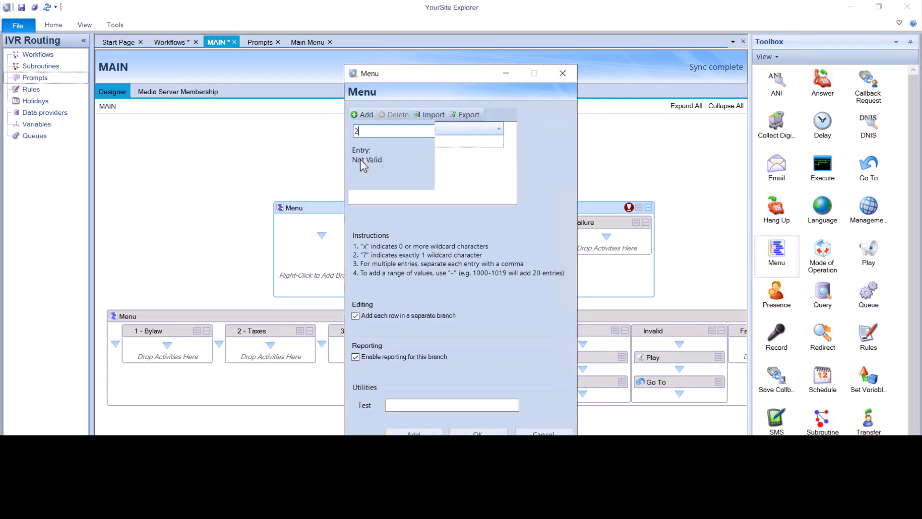
{"action": "key", "text": "Return"}
{"action": "left_click", "coordinate": [430, 247]}
{"action": "left_click", "coordinate": [477, 432]}
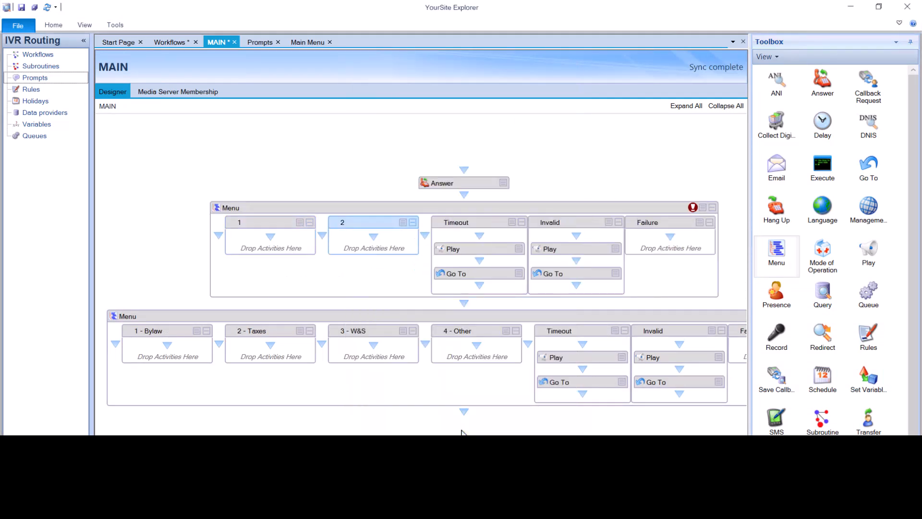
Rename the new Menu's branches to 1-English and 2-French
{"action": "double_click", "coordinate": [254, 223]}
{"action": "type", "text": "-English"}
{"action": "double_click", "coordinate": [357, 223]}
{"action": "type", "text": "-French"}
{"action": "left_click", "coordinate": [356, 260]}
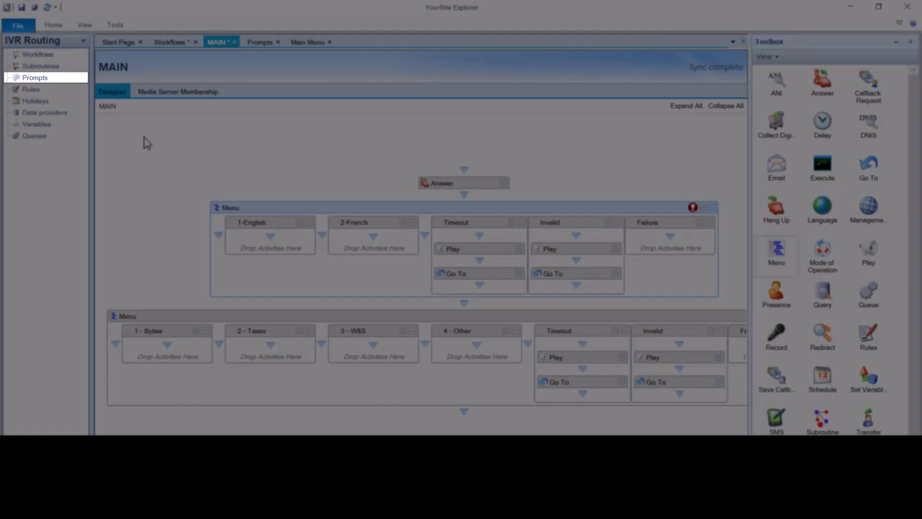
Create a new prompt named LangSelect
{"action": "left_click", "coordinate": [81, 80]}
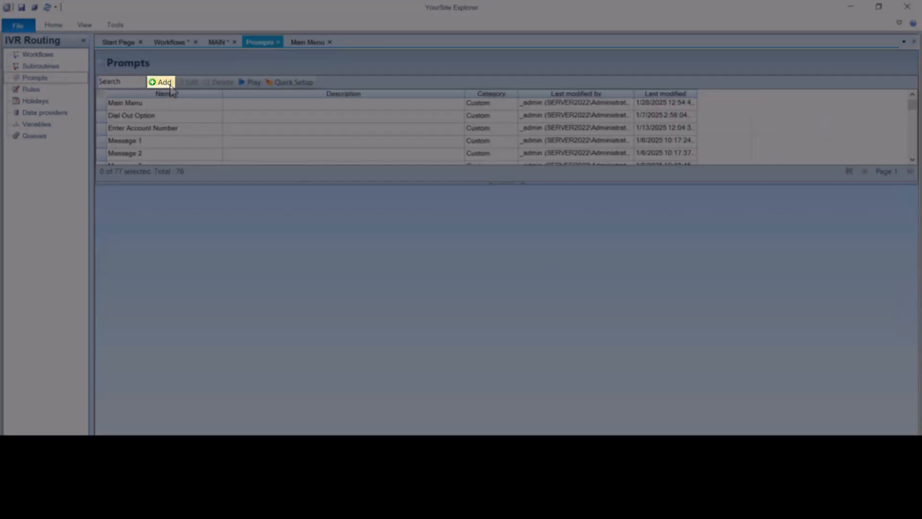
{"action": "left_click", "coordinate": [163, 82]}
{"action": "left_click", "coordinate": [239, 124]}
{"action": "type", "text": "Lang"}
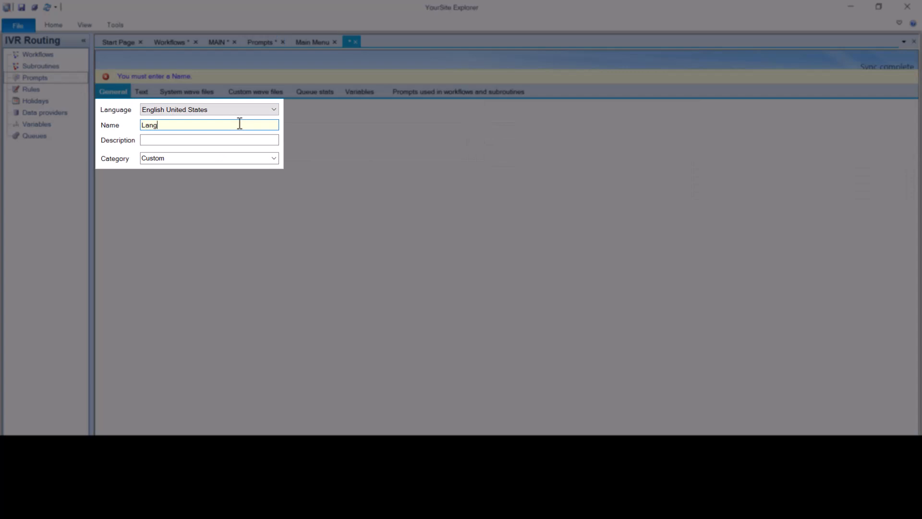
{"action": "type", "text": "Select"}
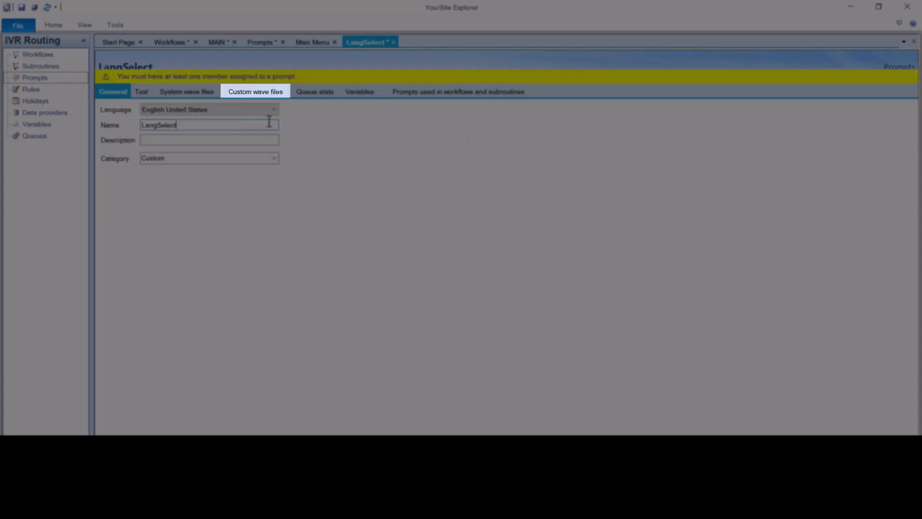
Add the custom wave file New Recordings.wav to the LangSelect prompt's members and save all changes
{"action": "left_click", "coordinate": [284, 94]}
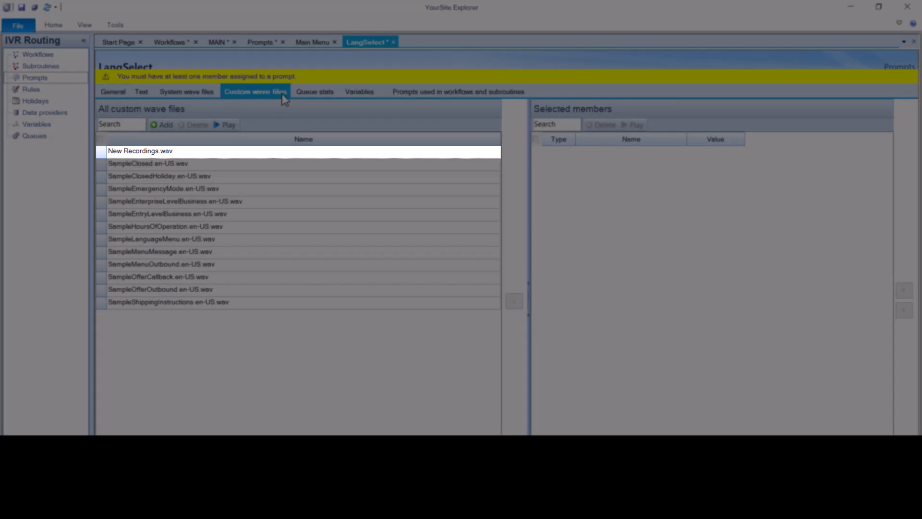
{"action": "left_click", "coordinate": [283, 153]}
{"action": "double_click", "coordinate": [283, 153]}
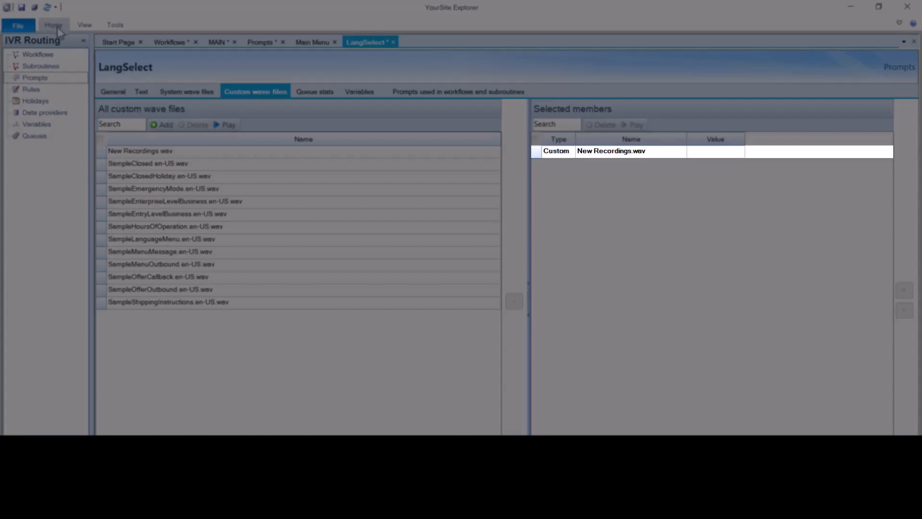
{"action": "left_click", "coordinate": [35, 8]}
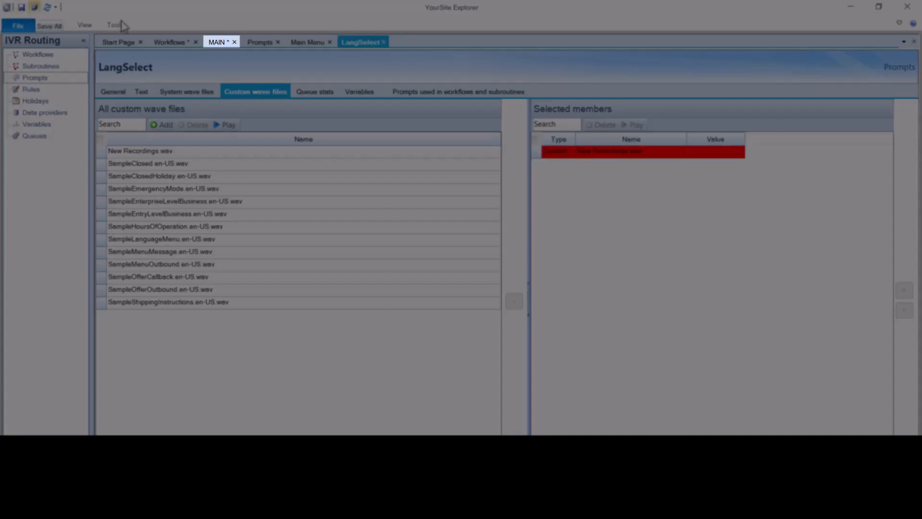
Assign the existing LangSelect prompt as the instruction prompt of the English/French Menu in the MAIN workflow
{"action": "left_click", "coordinate": [218, 42]}
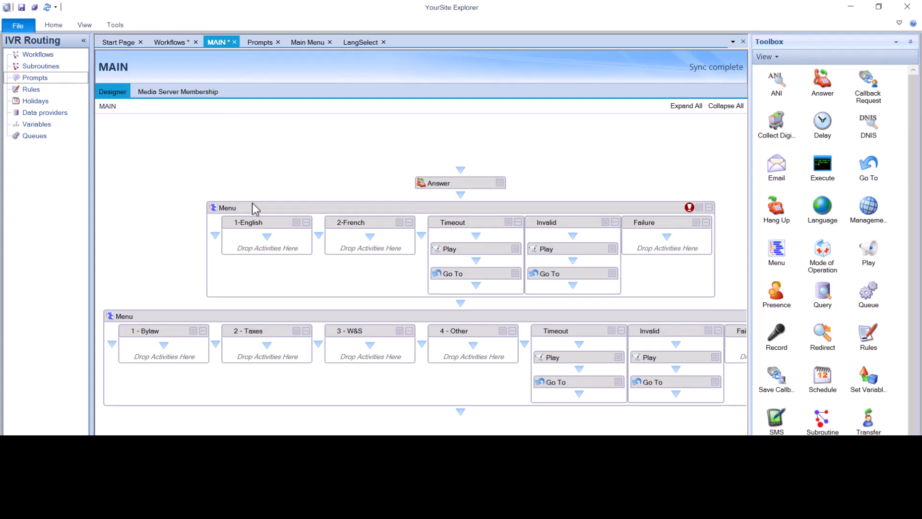
{"action": "right_click", "coordinate": [252, 207]}
{"action": "mouse_move", "coordinate": [356, 231]}
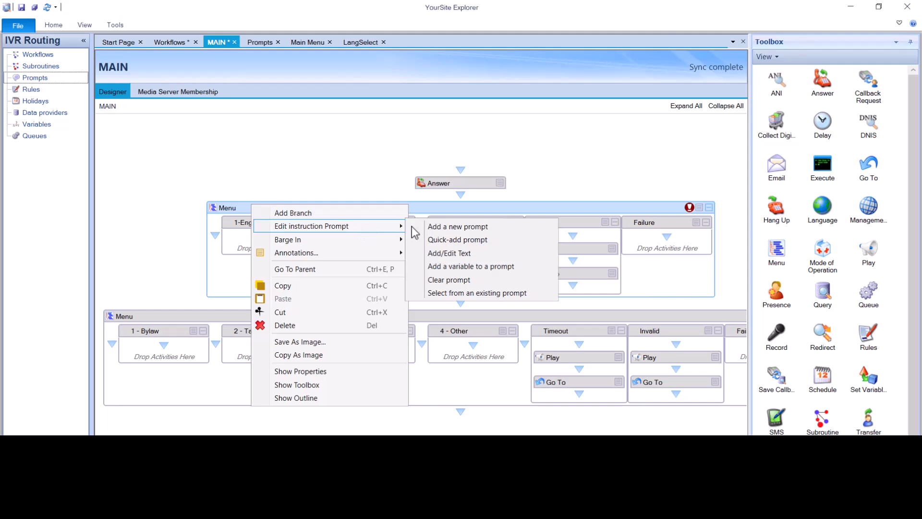
{"action": "left_click", "coordinate": [477, 292]}
{"action": "left_click", "coordinate": [390, 168]}
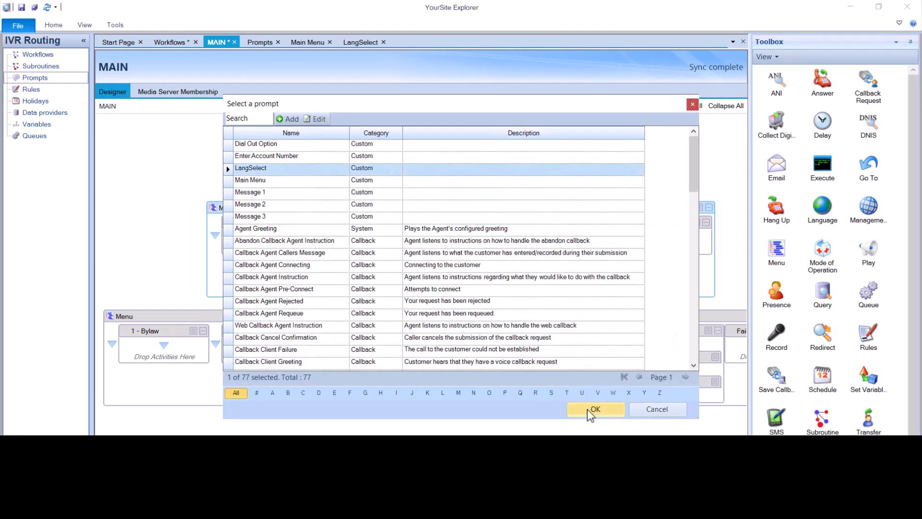
{"action": "left_click", "coordinate": [593, 409]}
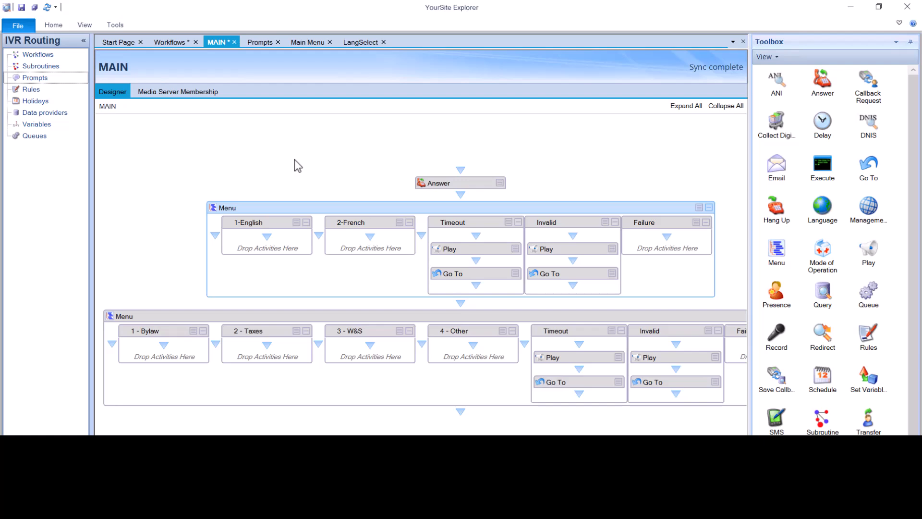
Create a new prompt named MultiLang and add the custom wave file SampleClosedHoliday.en-US.wav to its members
{"action": "left_click", "coordinate": [83, 78]}
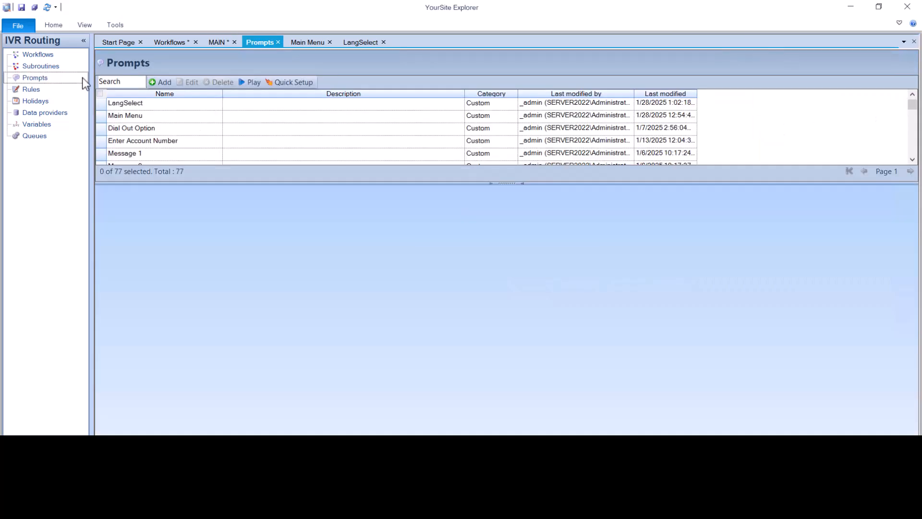
{"action": "left_click", "coordinate": [160, 82]}
{"action": "type", "text": "MultiLang"}
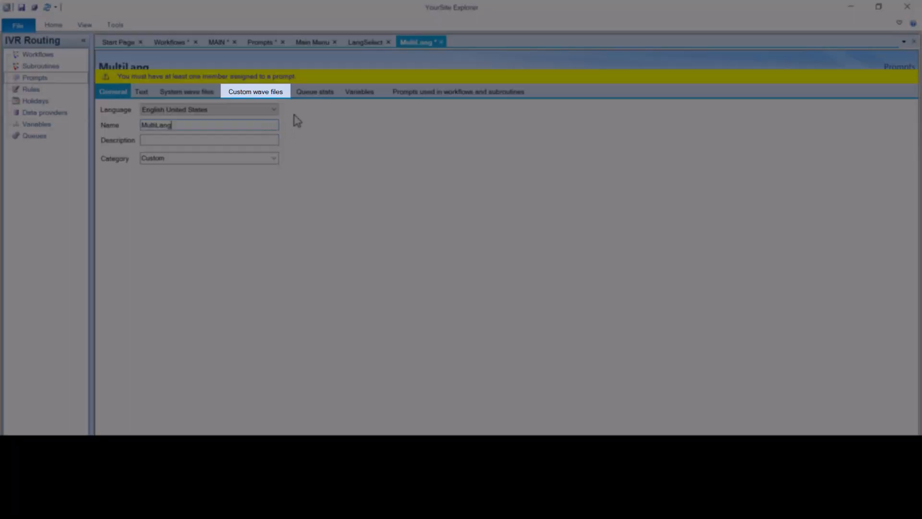
{"action": "left_click", "coordinate": [282, 95]}
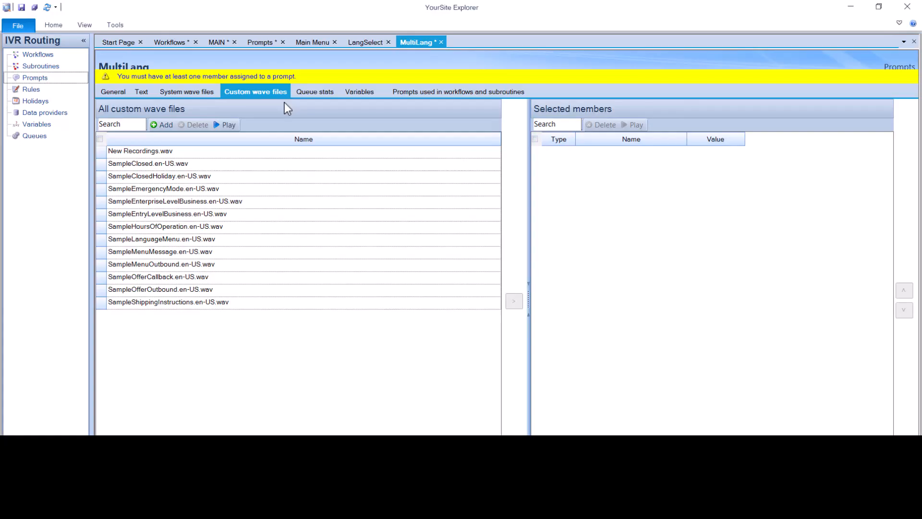
{"action": "double_click", "coordinate": [297, 178]}
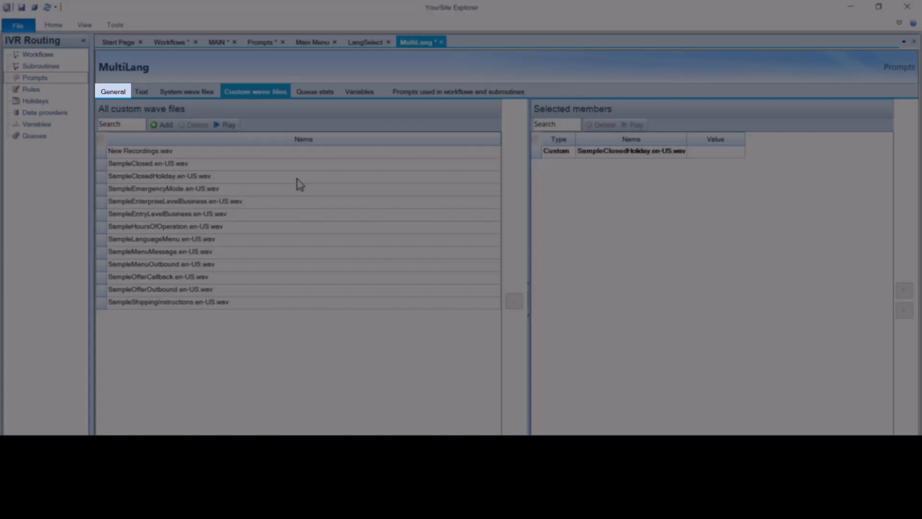
Switch the MultiLang prompt's language to French Canada and add the custom wave file SampleClosedHoliday.fr-CA.wav to its members
{"action": "left_click", "coordinate": [123, 95]}
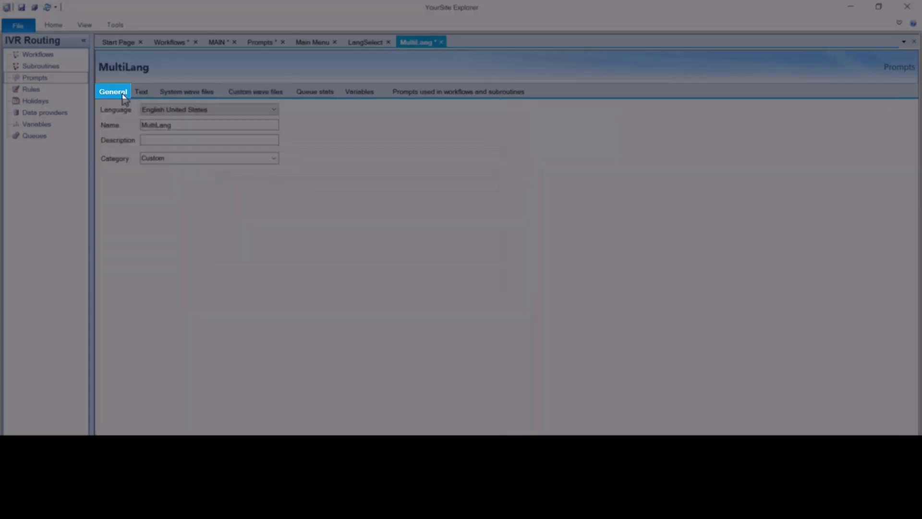
{"action": "left_click", "coordinate": [250, 112]}
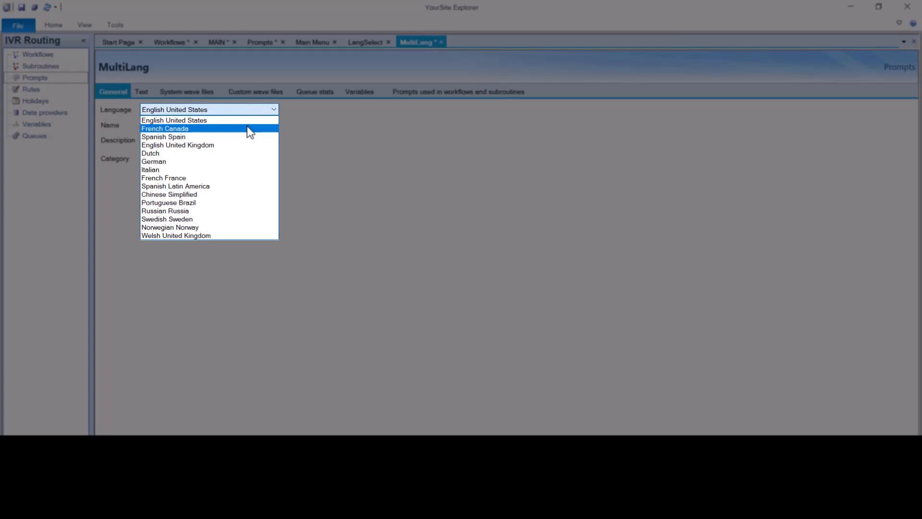
{"action": "left_click", "coordinate": [247, 128]}
{"action": "left_click", "coordinate": [256, 94]}
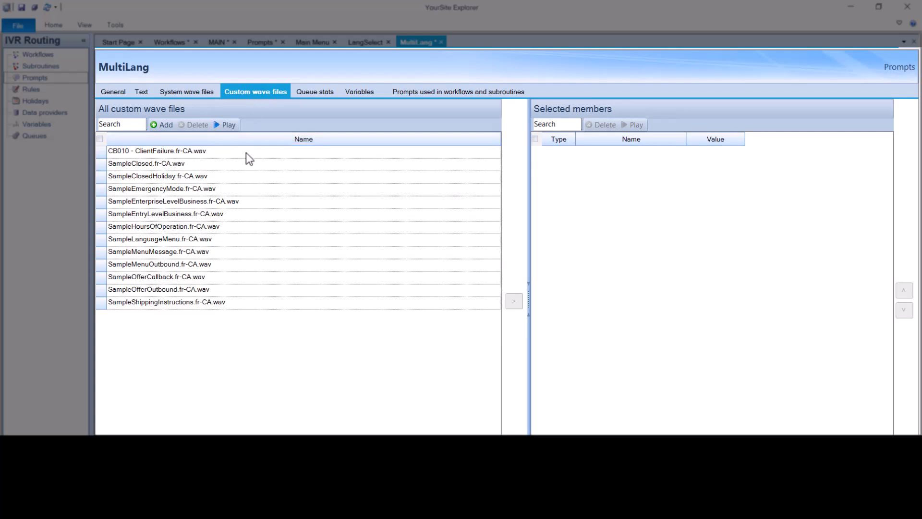
{"action": "left_click", "coordinate": [247, 181]}
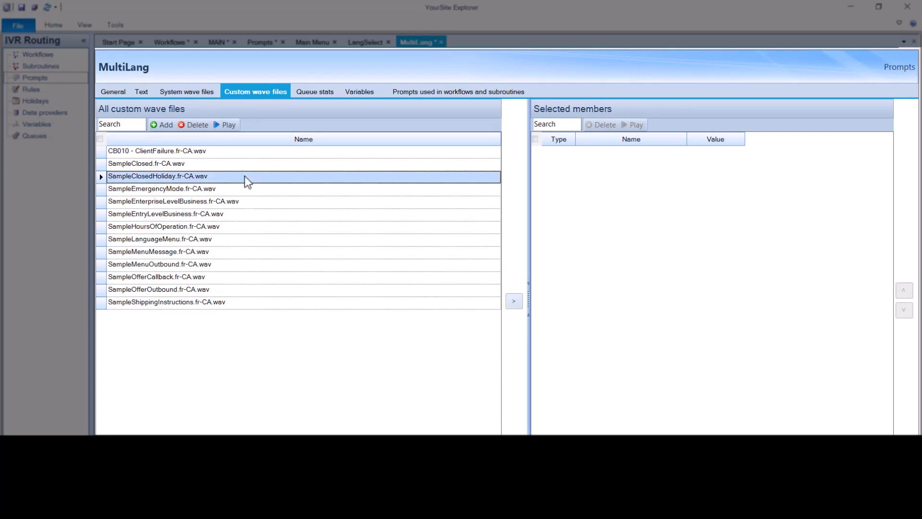
{"action": "double_click", "coordinate": [244, 176]}
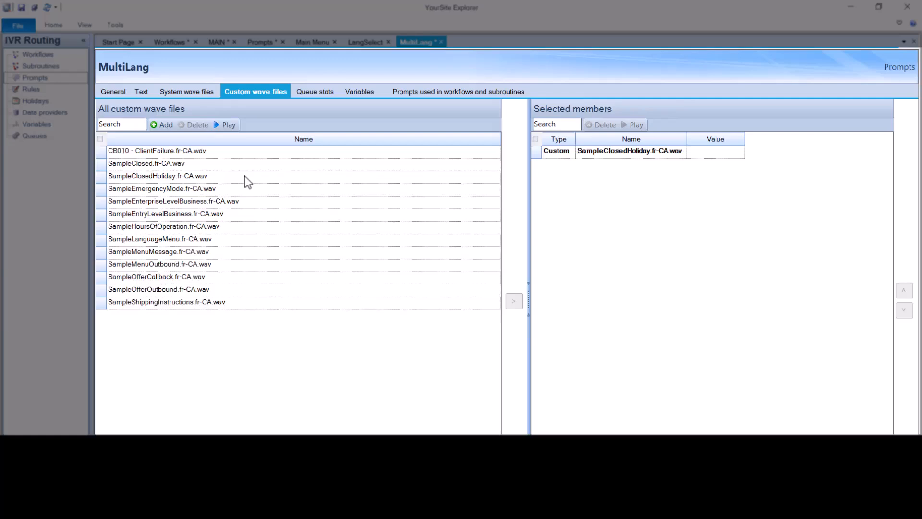
Check the MultiLang prompt's selected wave files under English United States and French Canada, and save the prompt
{"action": "left_click", "coordinate": [127, 93]}
{"action": "left_click", "coordinate": [230, 109]}
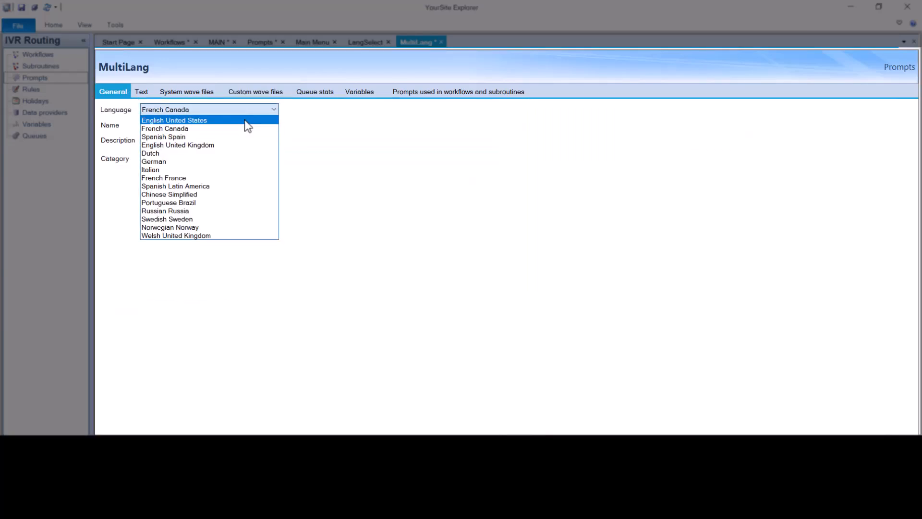
{"action": "left_click", "coordinate": [244, 120]}
{"action": "left_click", "coordinate": [240, 93]}
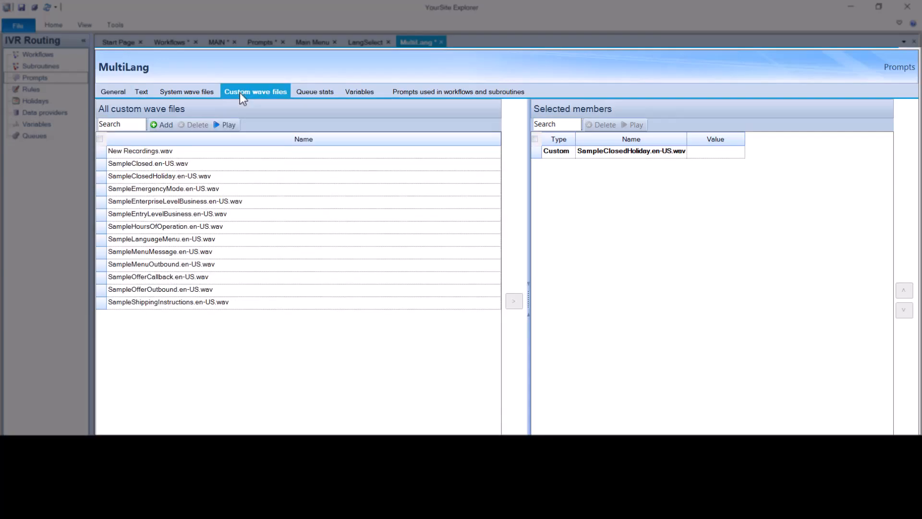
{"action": "left_click", "coordinate": [120, 91]}
{"action": "left_click", "coordinate": [181, 106]}
{"action": "left_click", "coordinate": [223, 128]}
{"action": "left_click", "coordinate": [227, 93]}
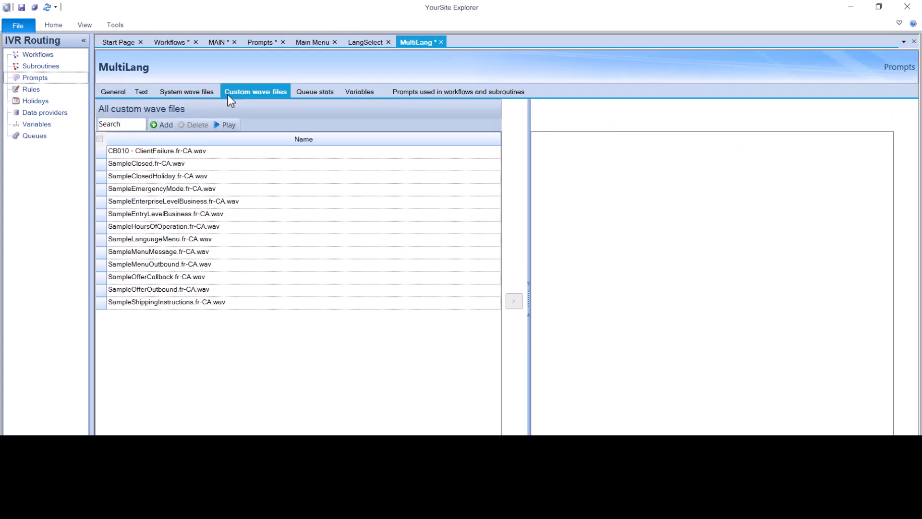
{"action": "left_click", "coordinate": [22, 7]}
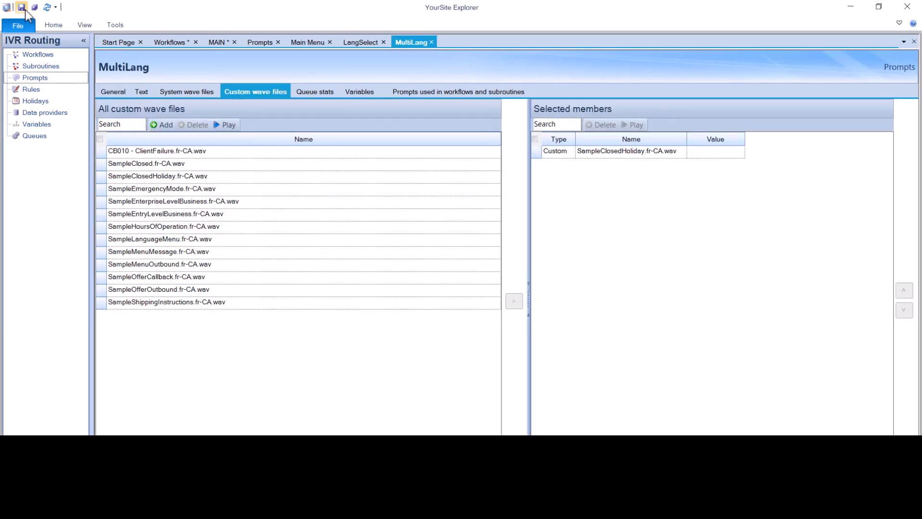
Assign the existing MultiLang prompt as the instruction prompt of the Bylaw/Taxes/W&S/Other Menu in the MAIN workflow
{"action": "left_click", "coordinate": [213, 42]}
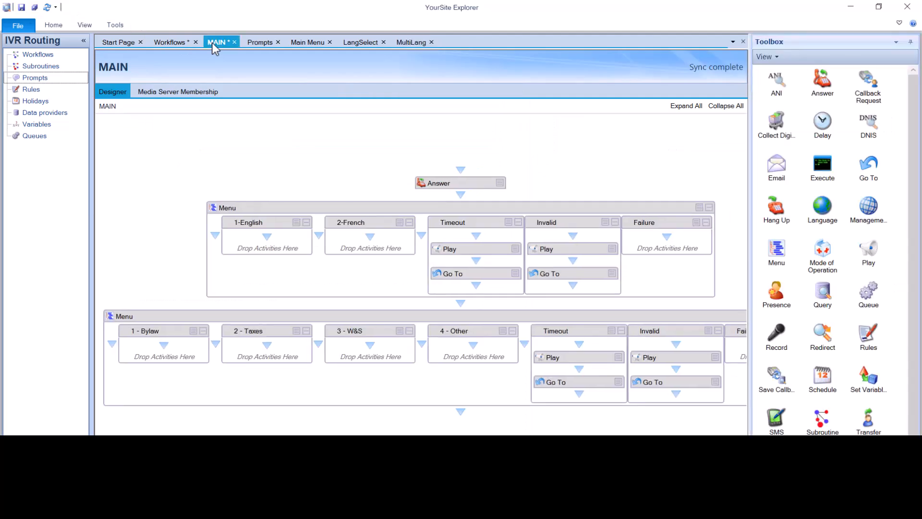
{"action": "right_click", "coordinate": [187, 317]}
{"action": "mouse_move", "coordinate": [236, 336]}
{"action": "left_click", "coordinate": [434, 406]}
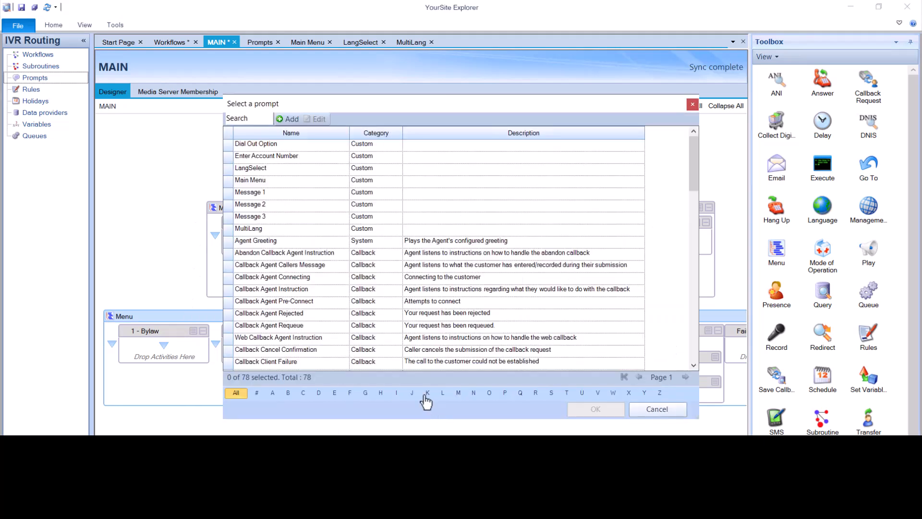
{"action": "left_click", "coordinate": [375, 230]}
{"action": "left_click", "coordinate": [595, 408]}
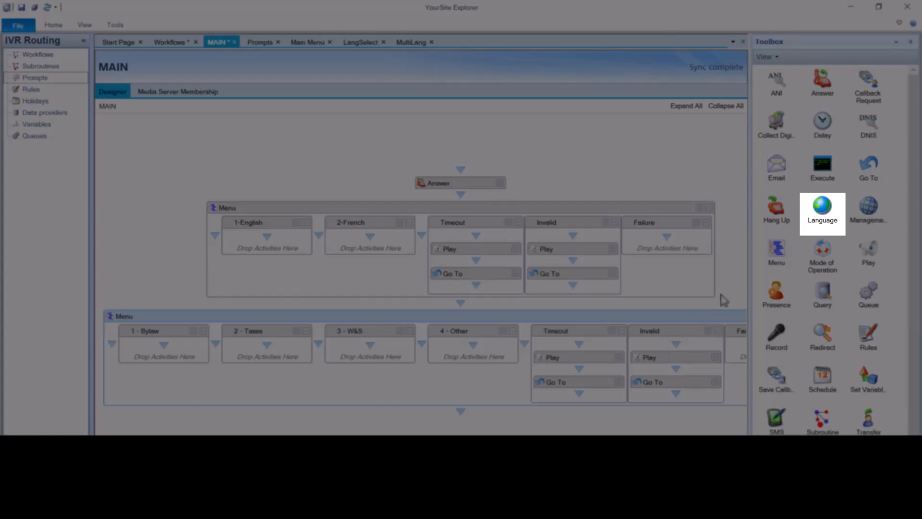
Add a Language activity to the 2-French branch and set its language to French Canada
{"action": "left_click_drag", "start_coordinate": [817, 216], "coordinate": [358, 242]}
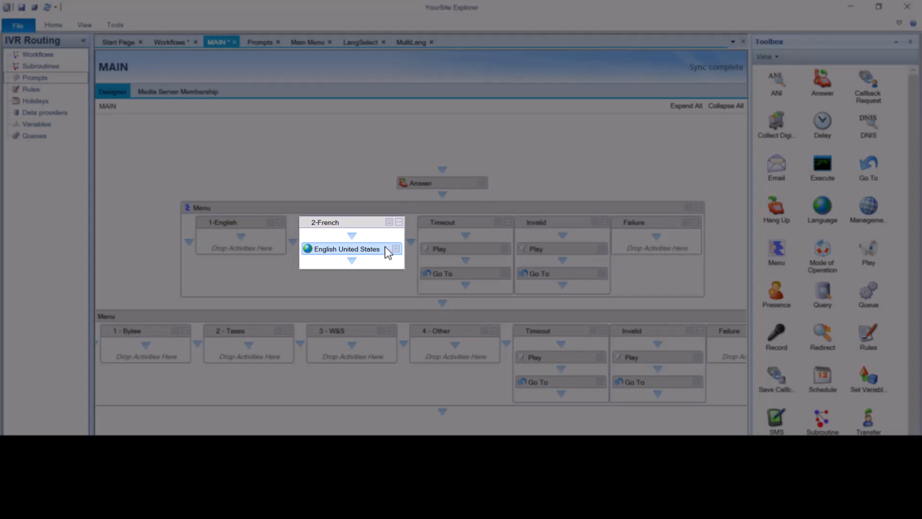
{"action": "right_click", "coordinate": [386, 248]}
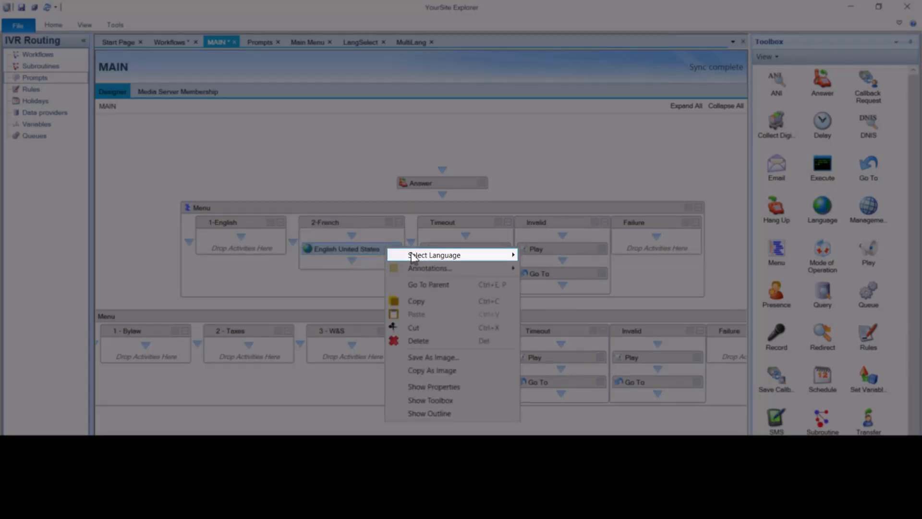
{"action": "mouse_move", "coordinate": [416, 257]}
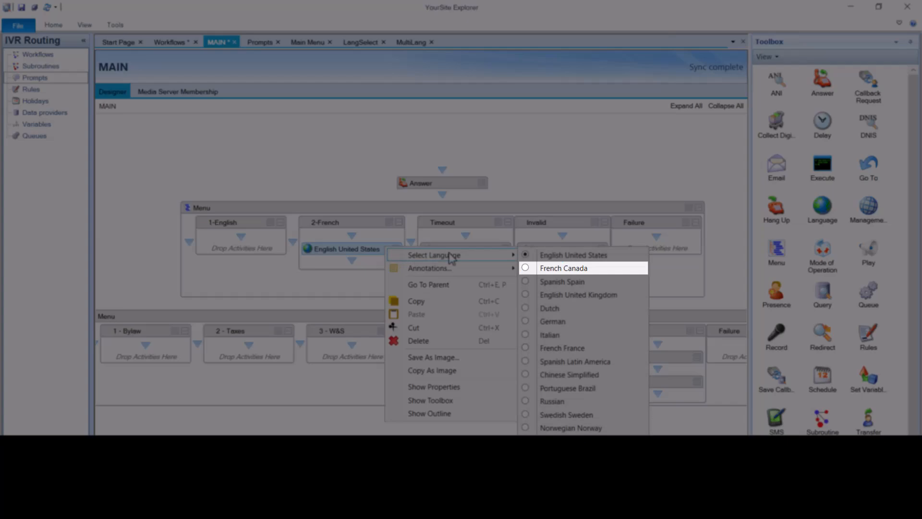
{"action": "left_click", "coordinate": [530, 267]}
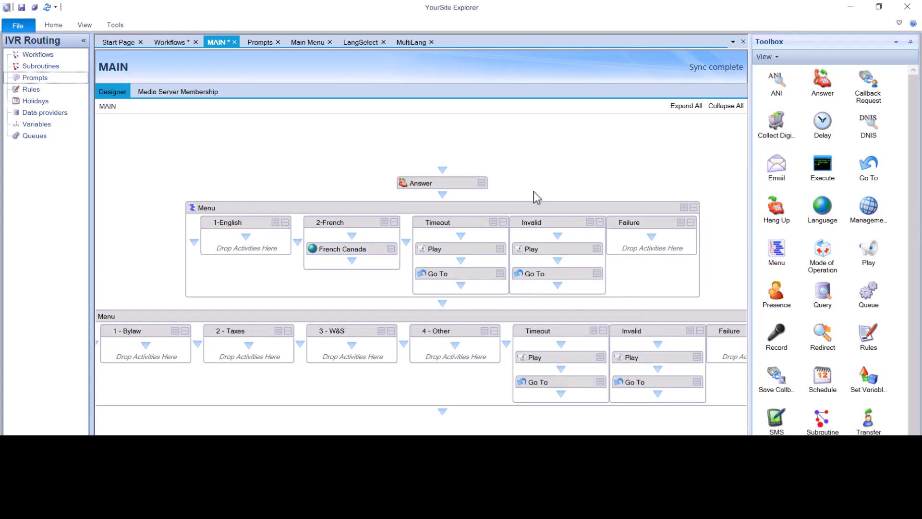